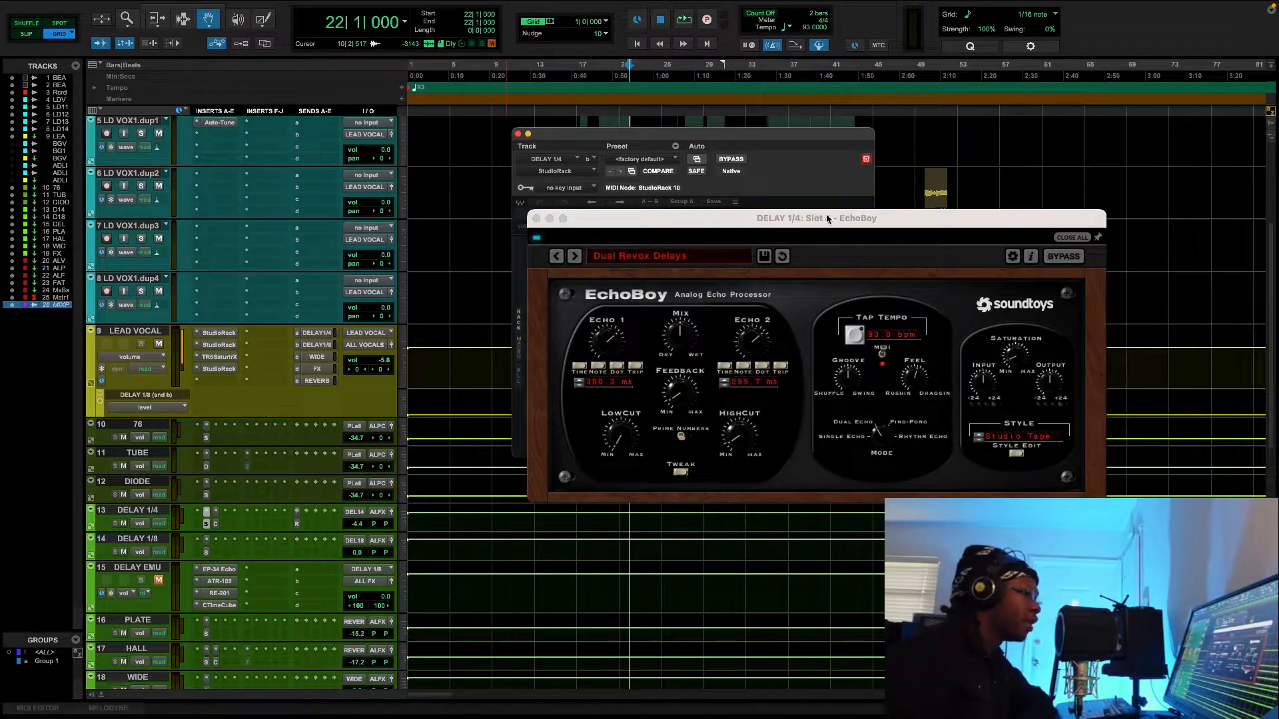
- Examine the EchoBoy settings and echo style on the DELAY 1/4 track
drag(827, 219, 789, 209)
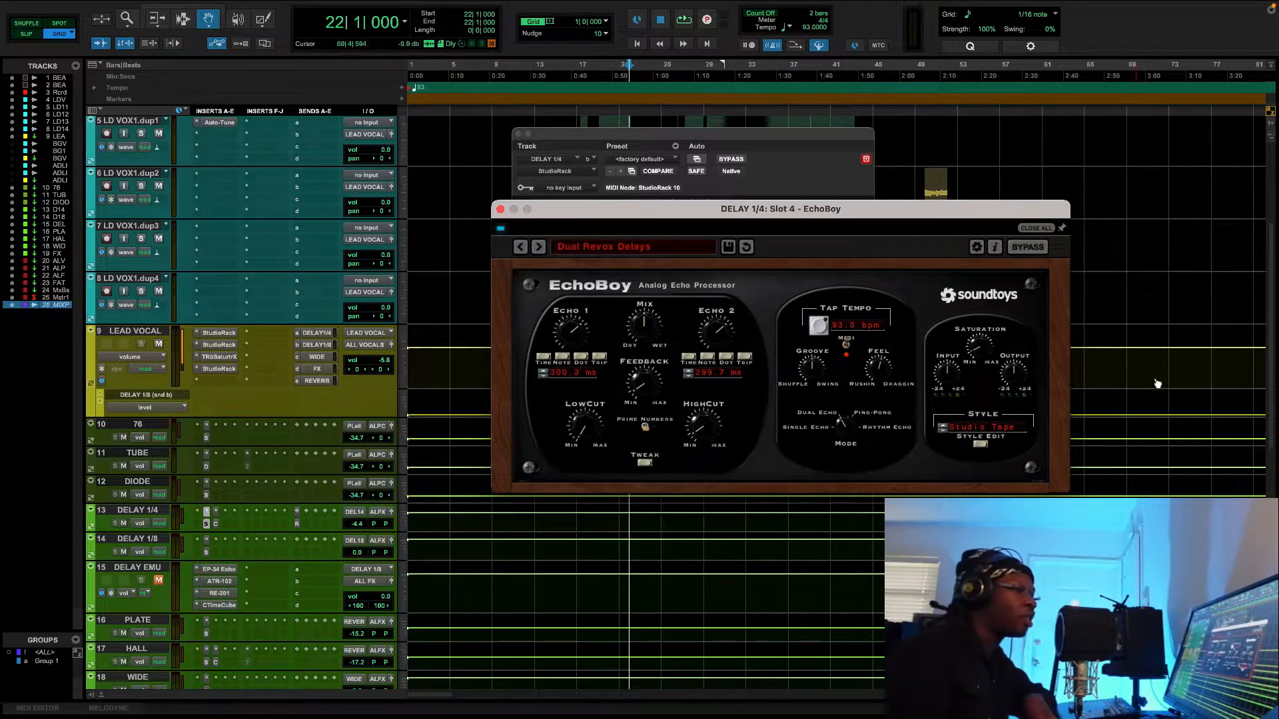
click(990, 427)
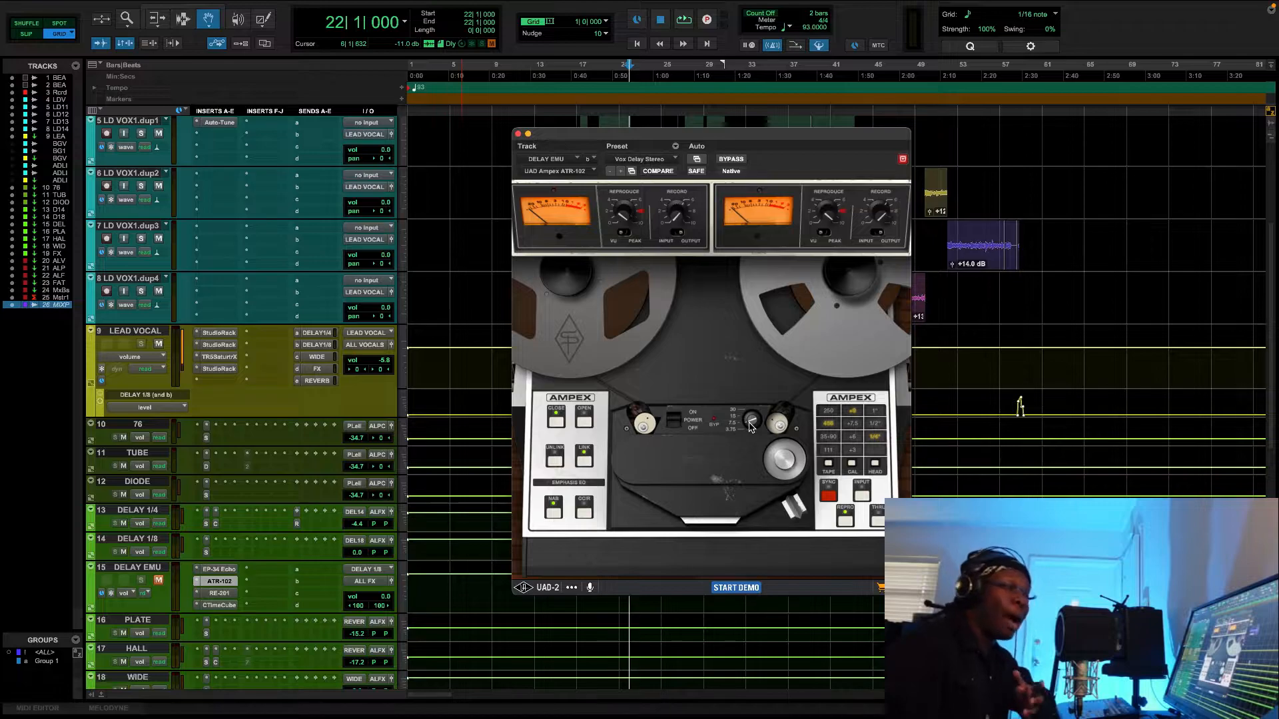
- Adjust the tape speed selector of the ATR-102 on the DELAY EMU track and close the plug-in
drag(750, 426, 756, 408)
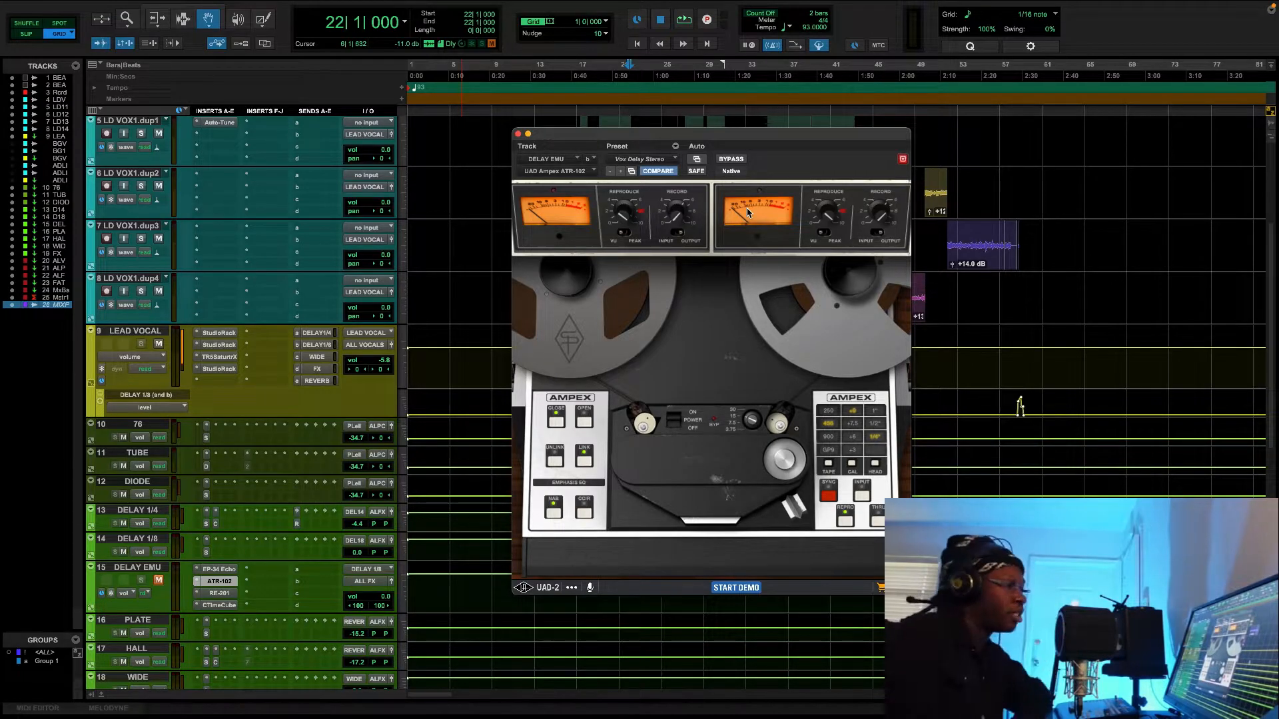
click(519, 135)
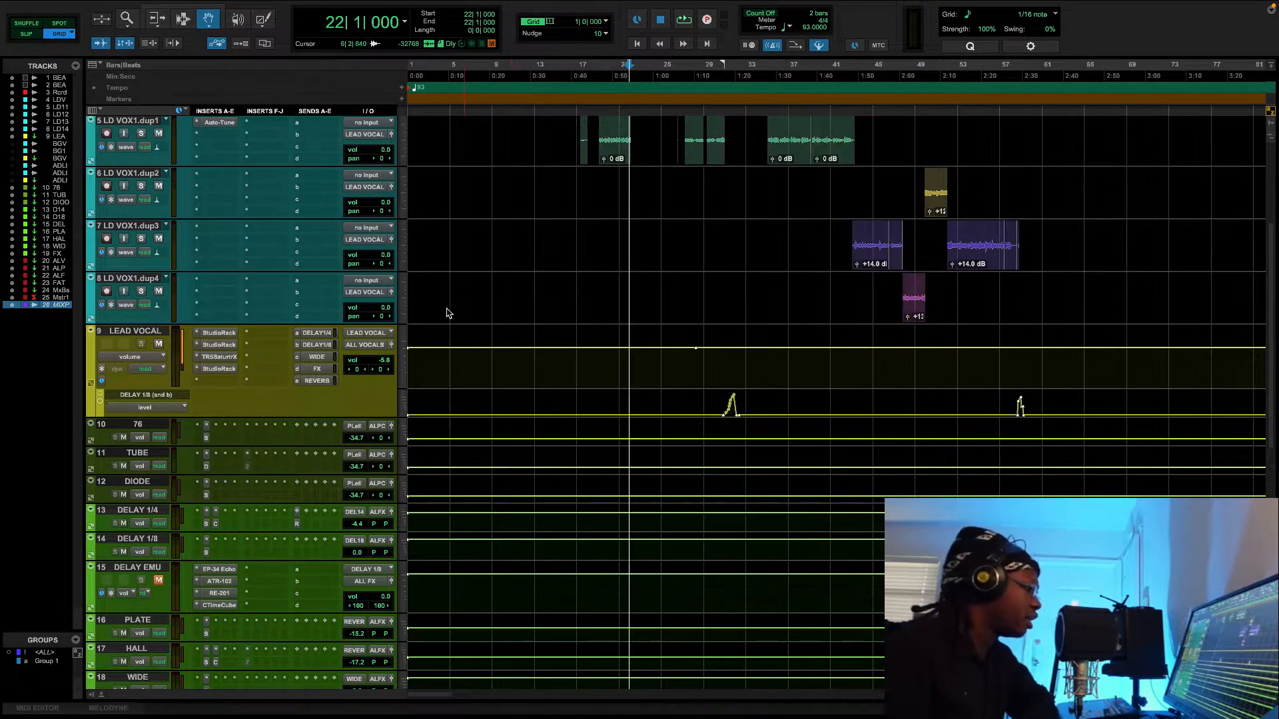
- Open the StudioRack on the DELAY 1/4 track and review its EchoBoy and H-Delay plug-ins
click(207, 525)
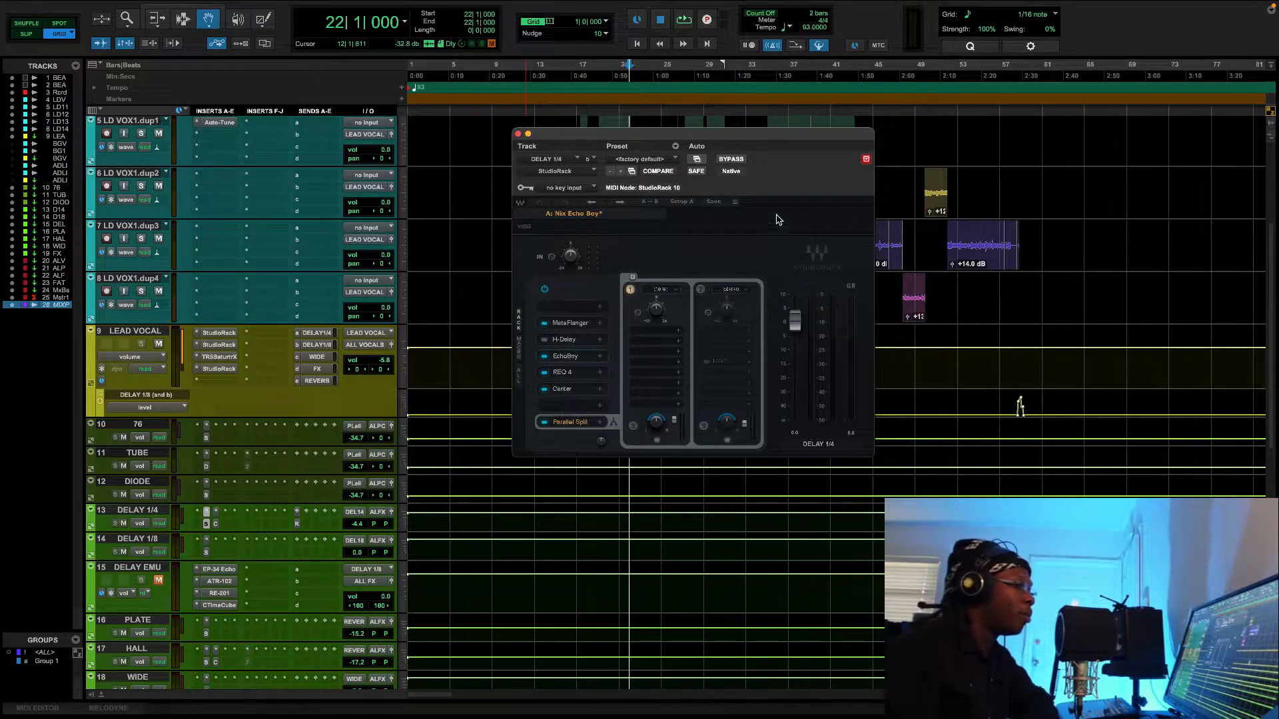
drag(579, 439, 683, 321)
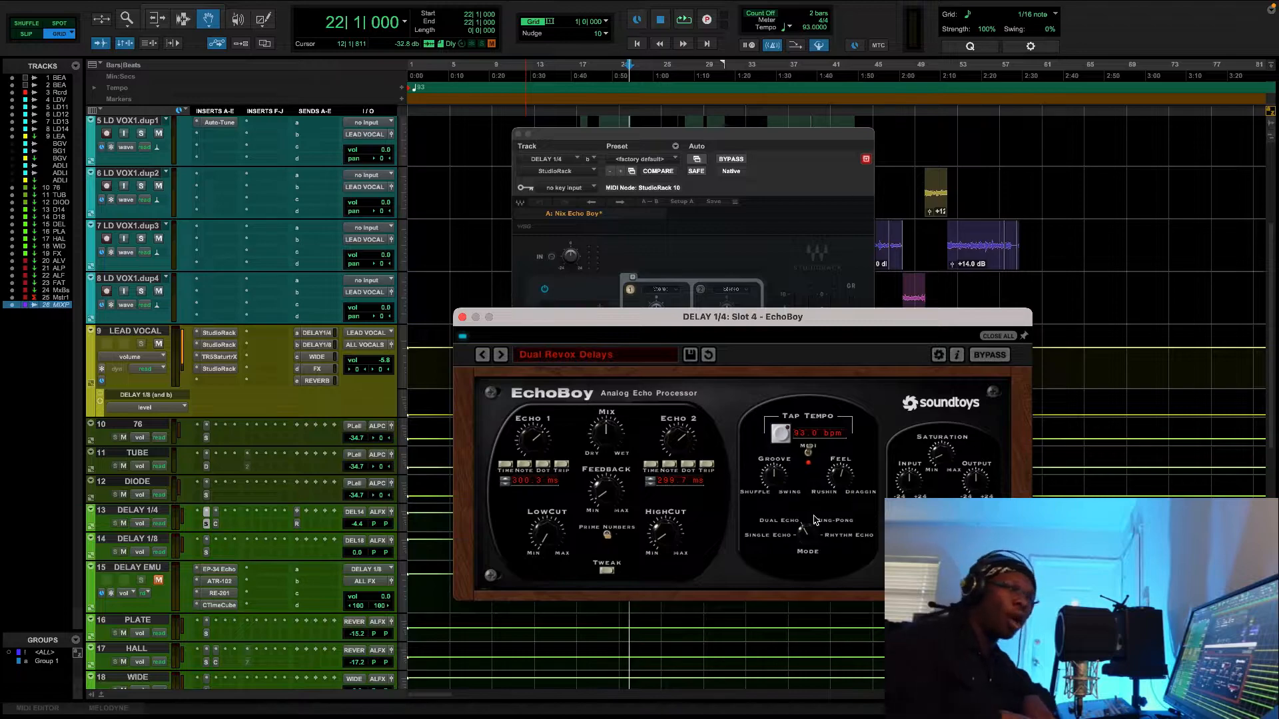
click(745, 249)
click(574, 340)
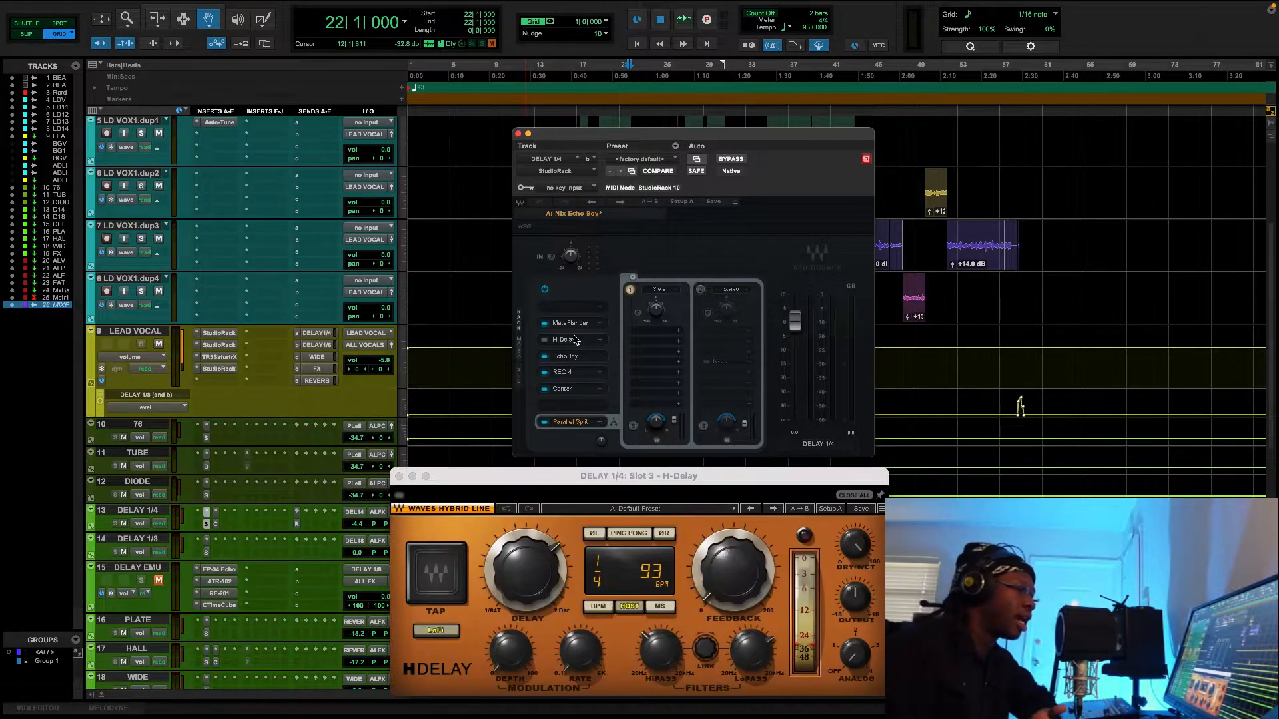
click(399, 476)
click(572, 356)
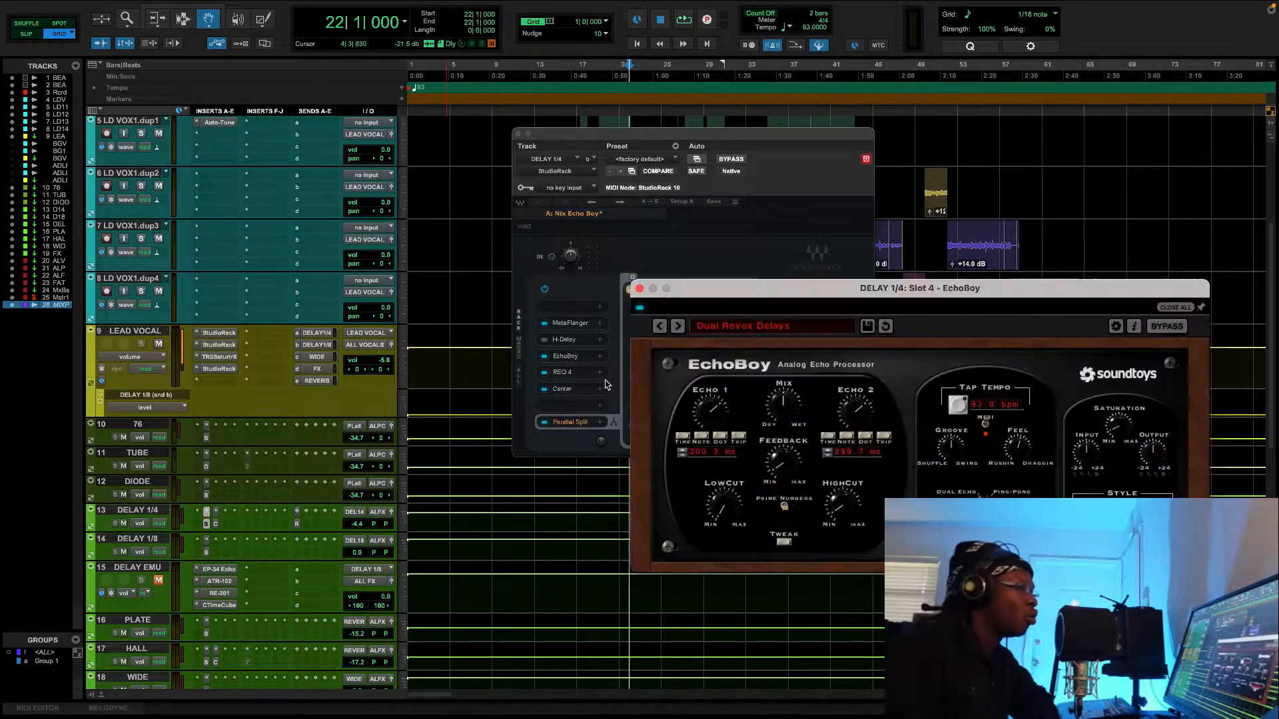
- Inspect the center and sides levels of the Center plug-in in the DELAY 1/4 rack, and close both windows
click(572, 392)
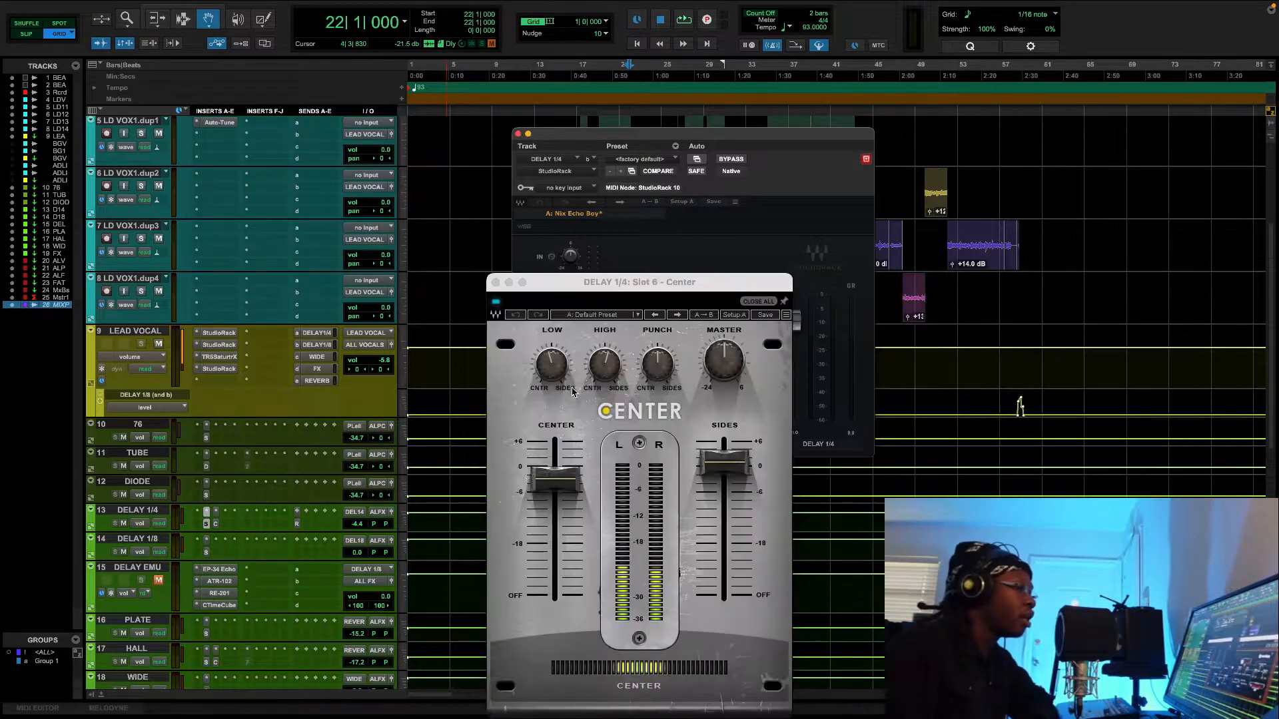
drag(649, 281, 412, 145)
click(312, 353)
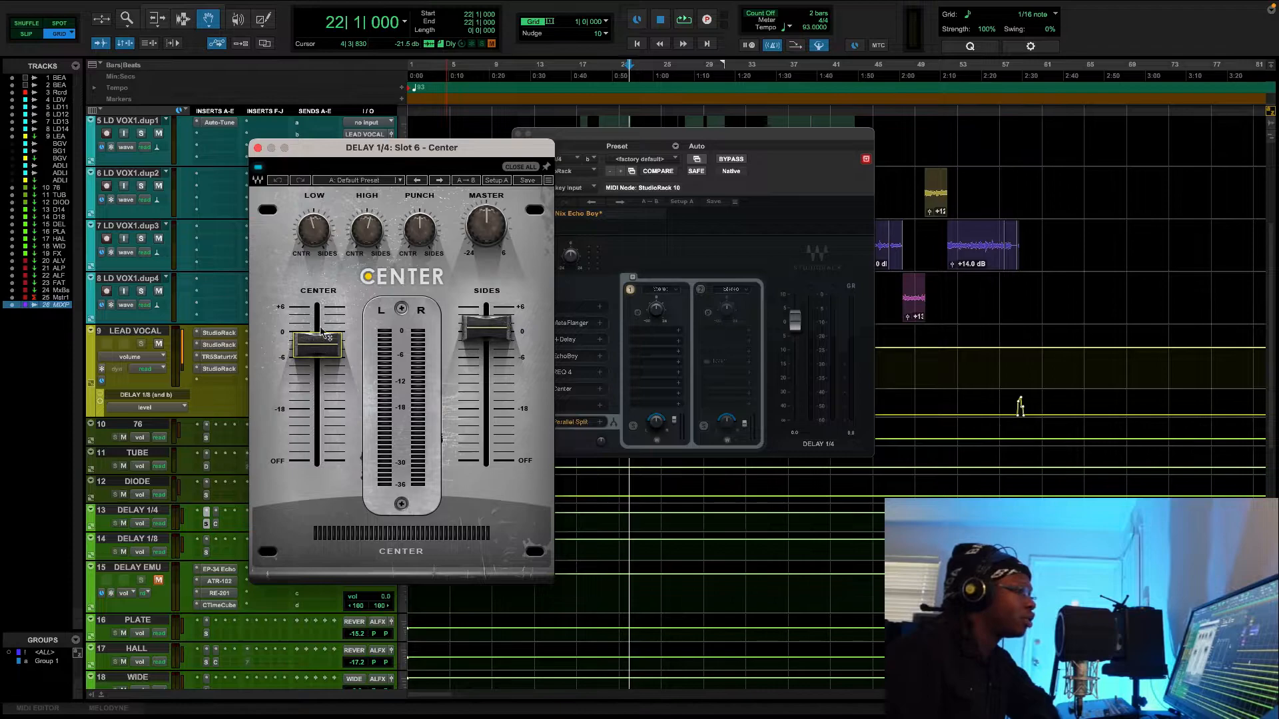
click(504, 330)
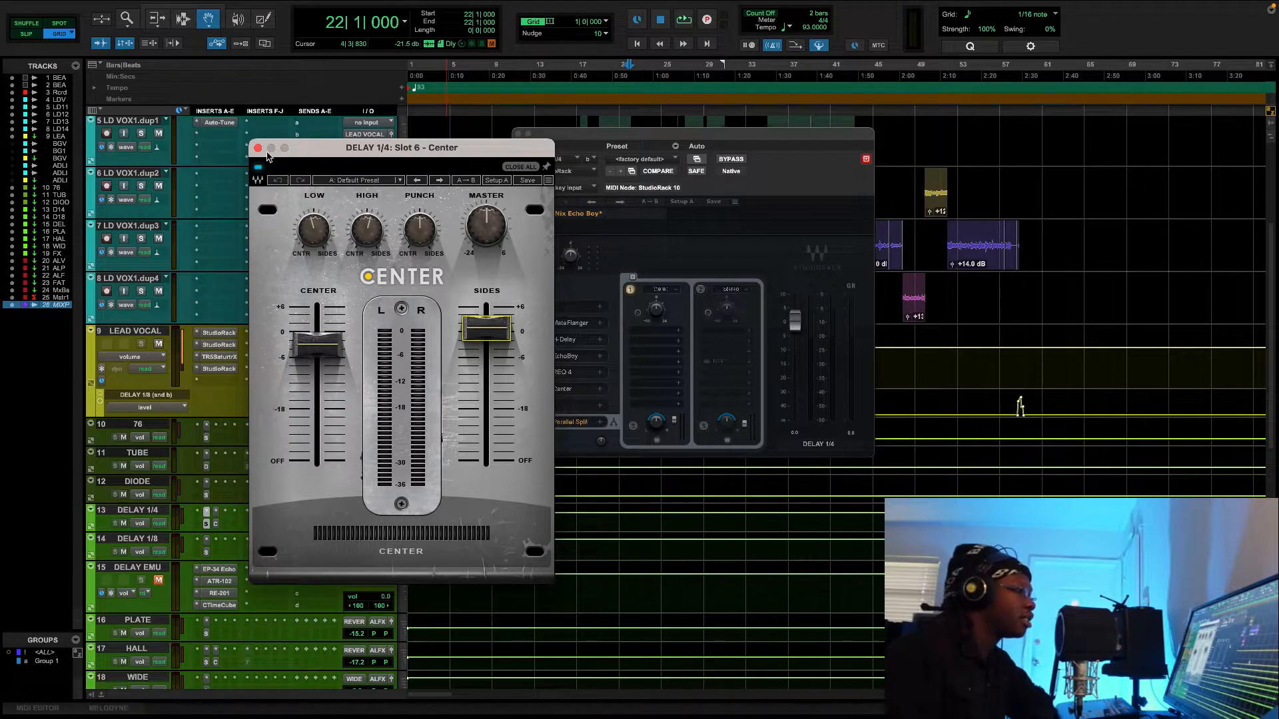
click(259, 148)
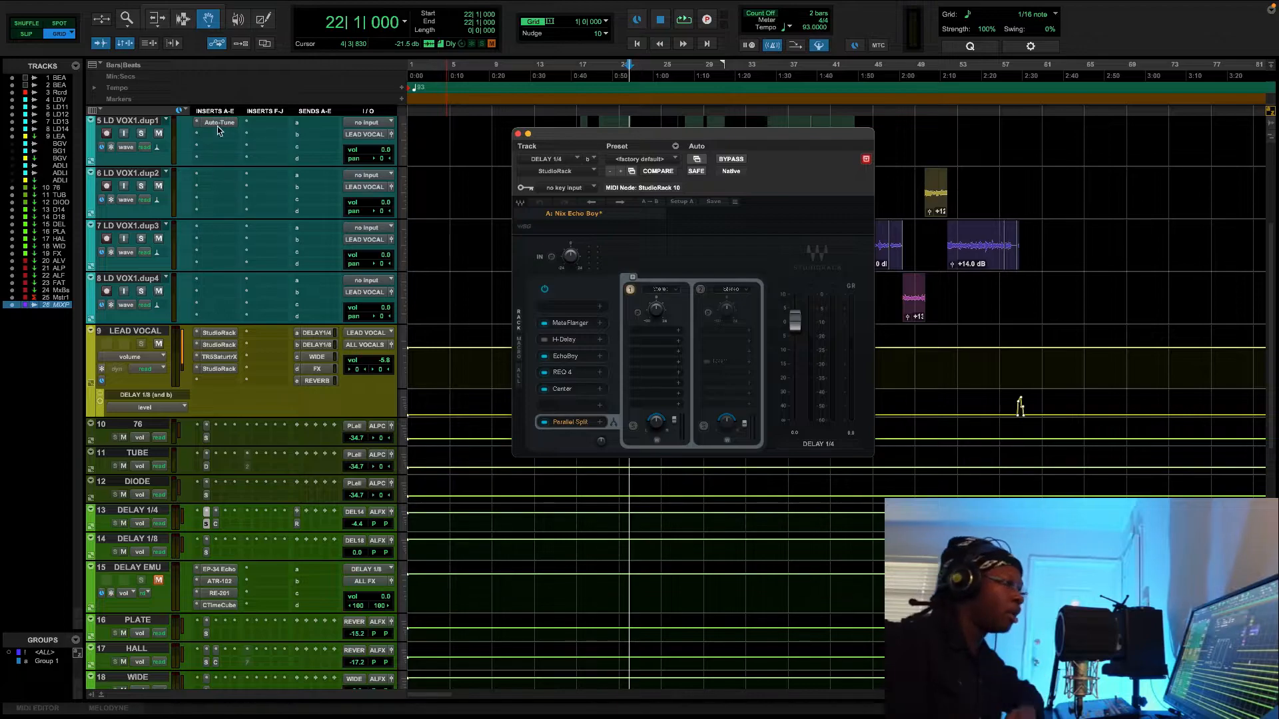
click(518, 134)
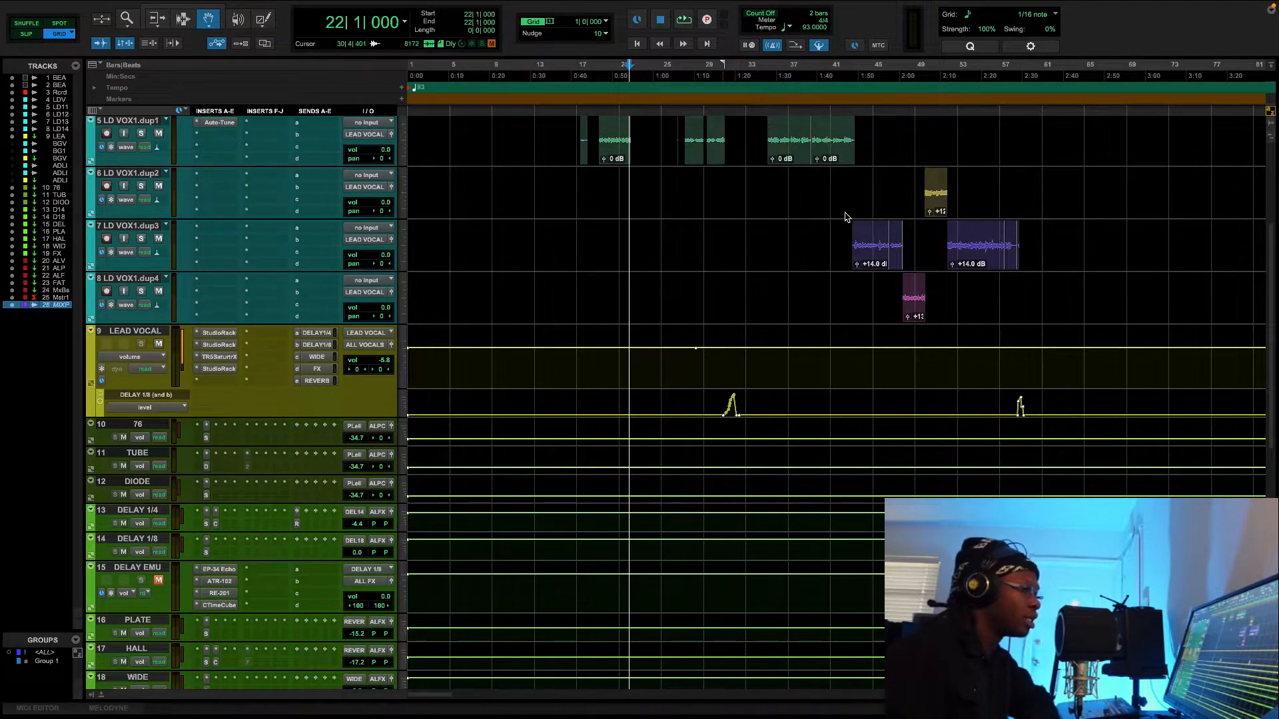
- Set the playback start position to bar 54, within the last LD VOX1.dup3 vocal section
scroll(1272, 269, up, 3)
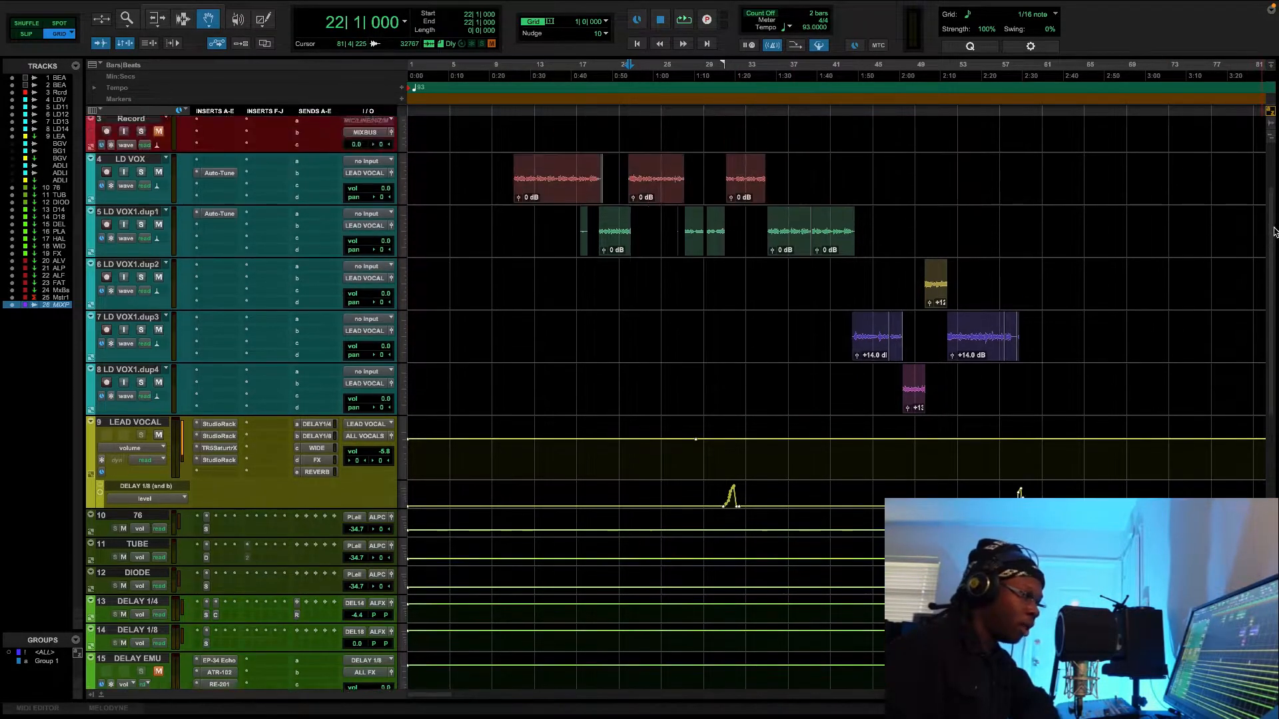
click(990, 76)
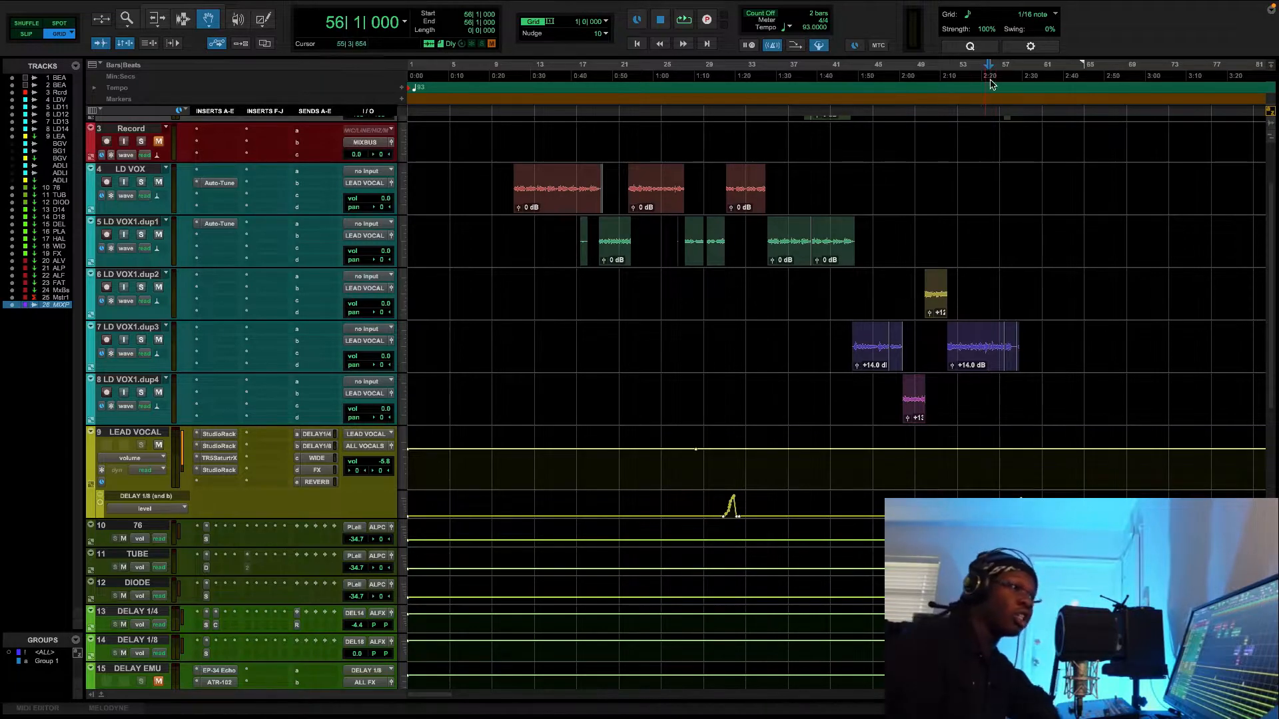
click(967, 100)
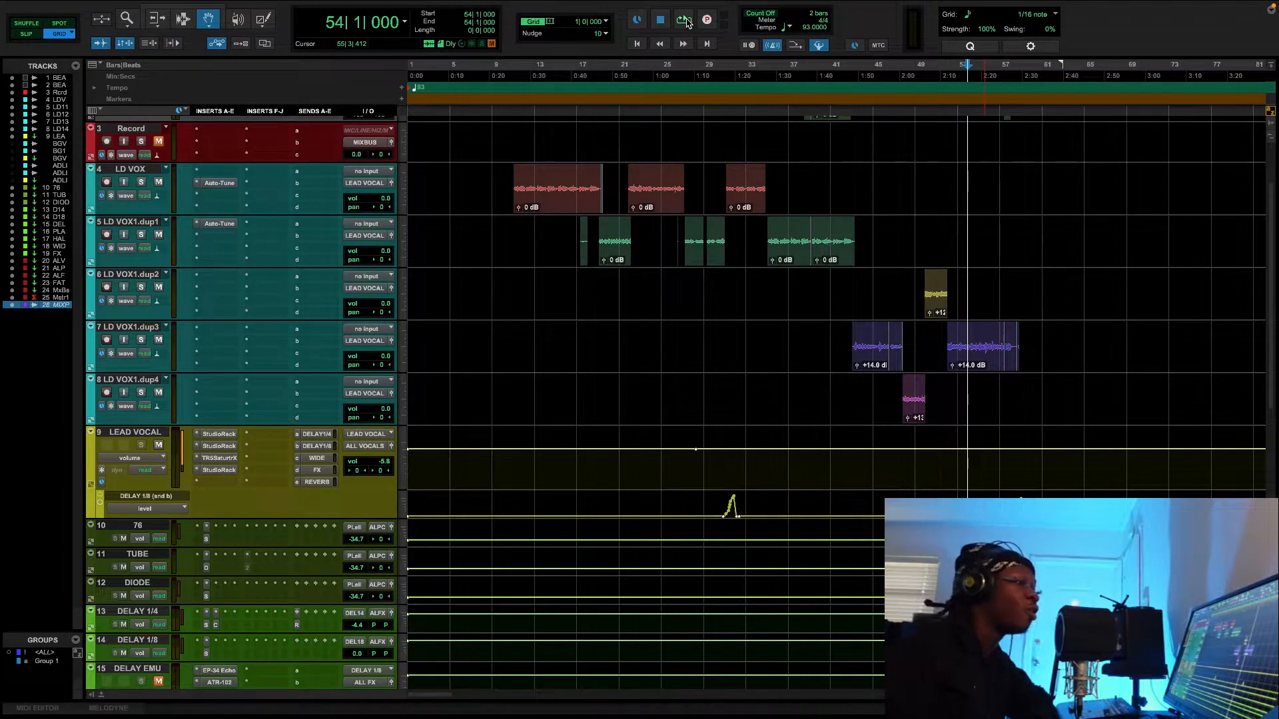
- Open the DELAY 1/8 StudioRack and examine its H-Reverb, with the two windows placed side by side
scroll(572, 287, down, 3)
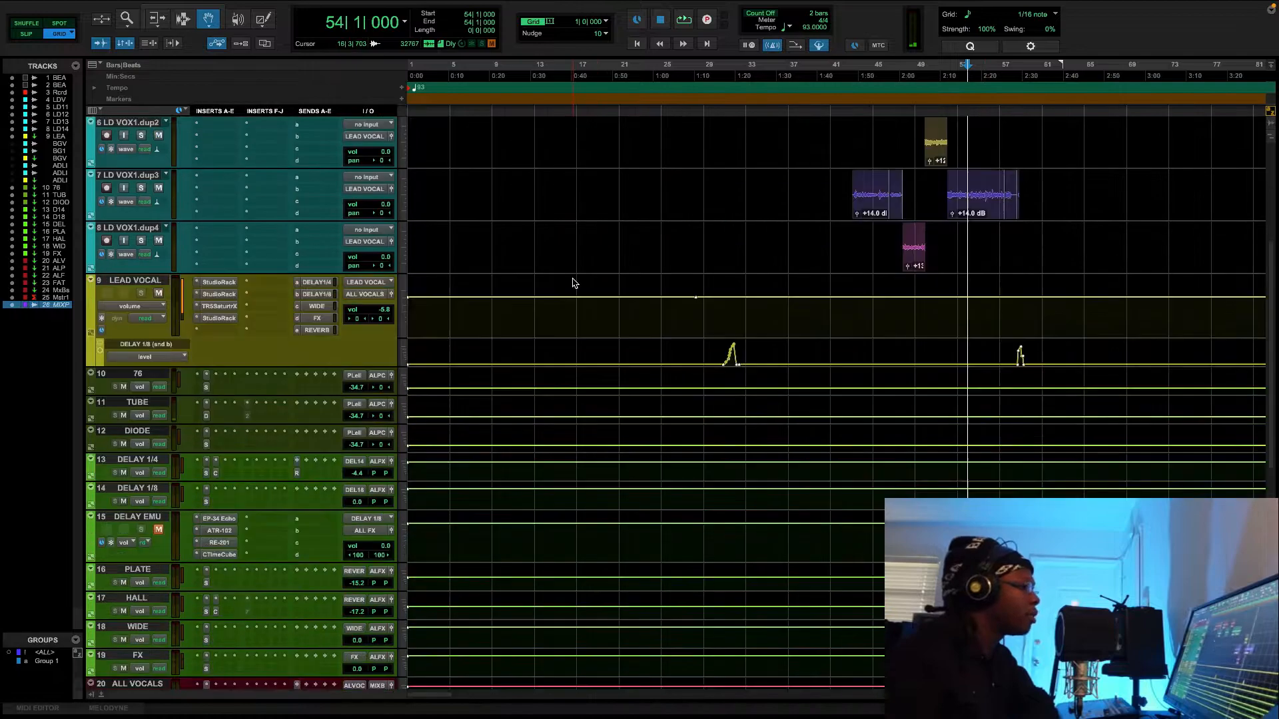
click(206, 502)
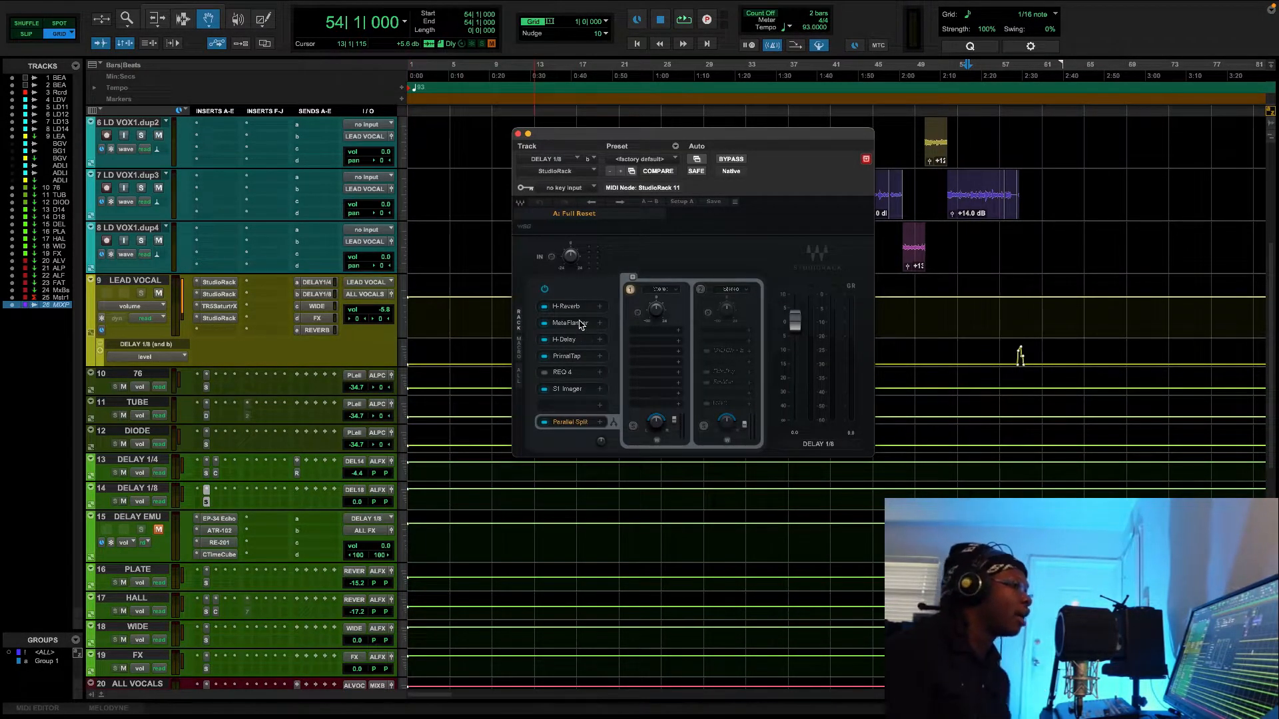
click(574, 306)
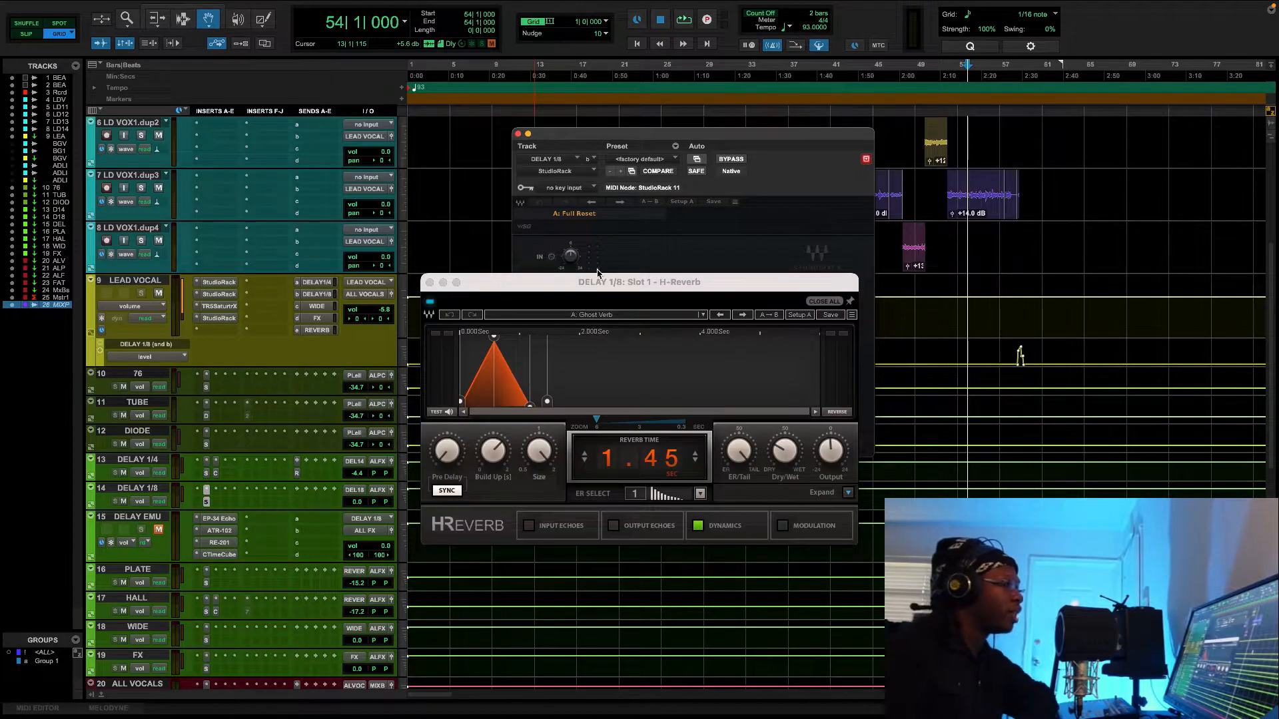
drag(599, 282, 294, 239)
drag(636, 141, 766, 153)
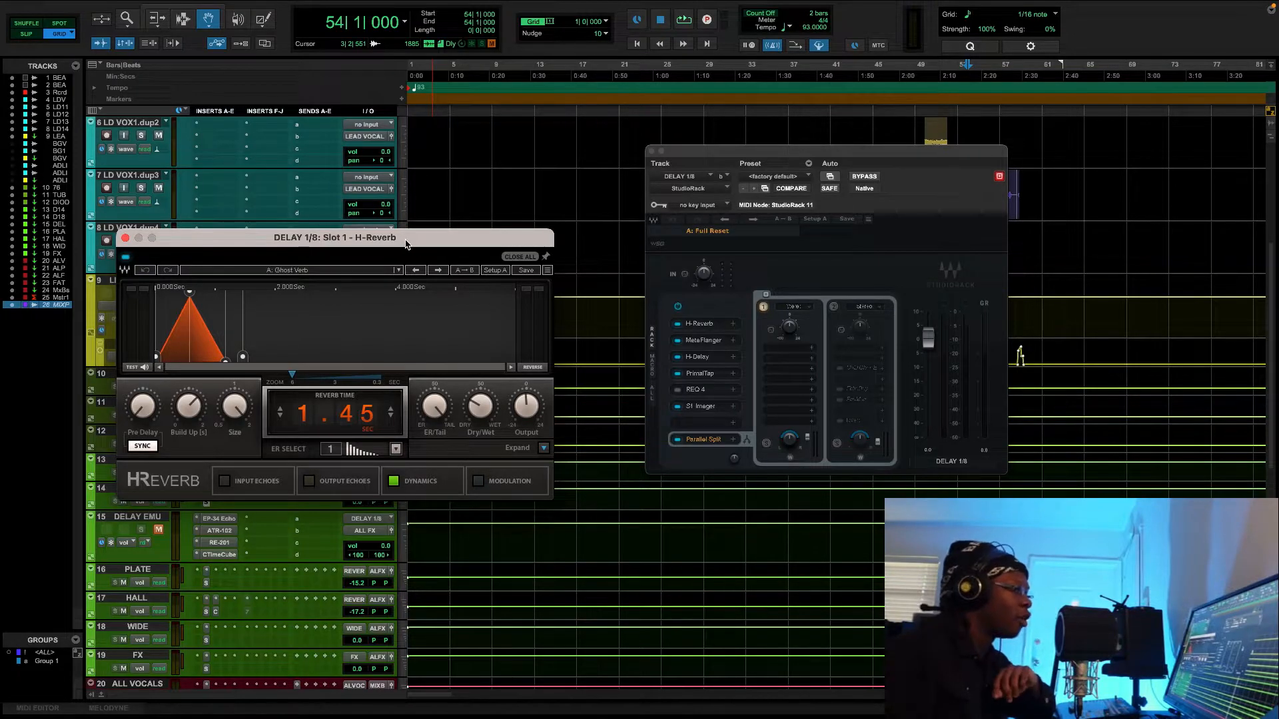
- Review the MetaFlanger in the DELAY 1/8 StudioRack next to the rack window and close it
click(708, 347)
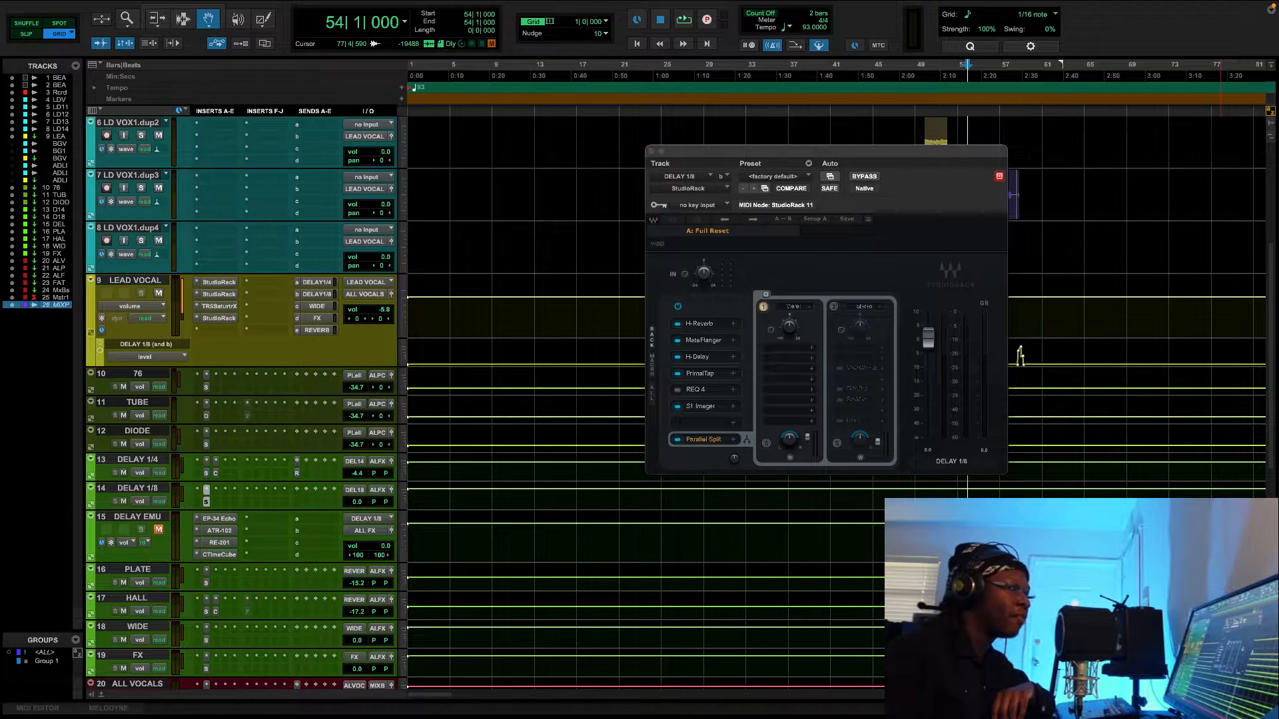
drag(1278, 346, 309, 191)
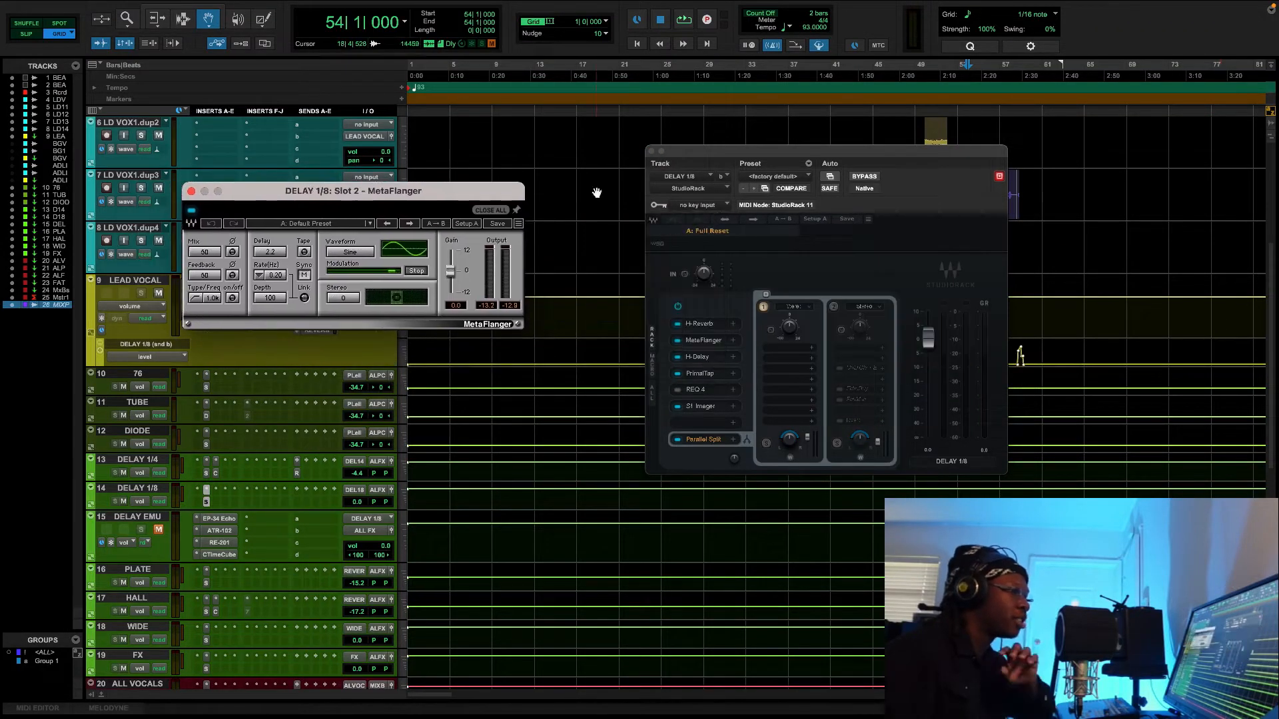
drag(803, 156, 718, 171)
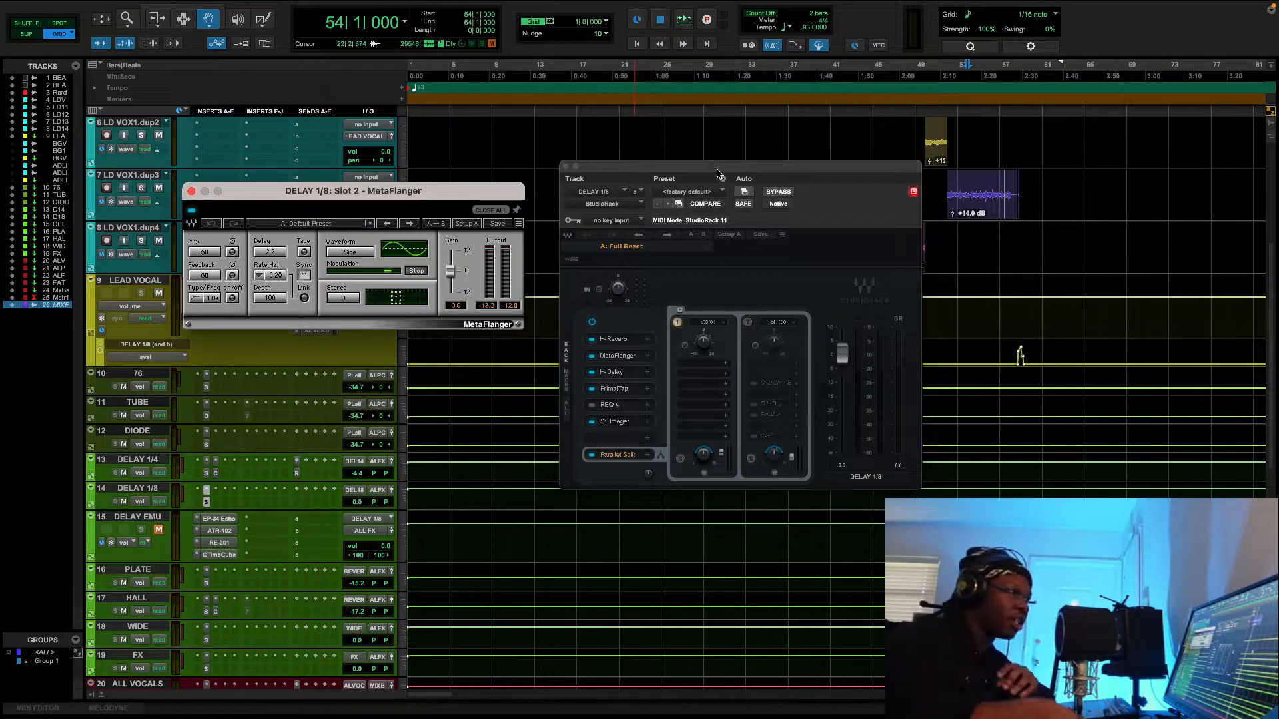
click(663, 21)
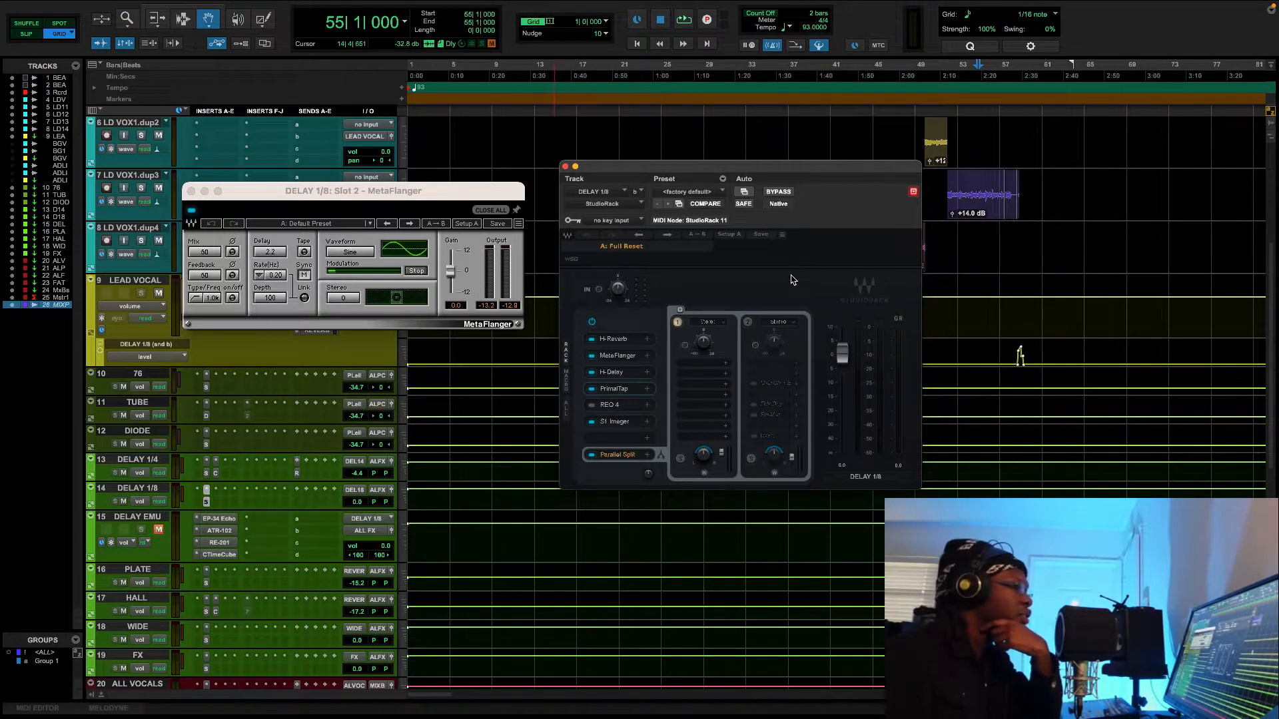
key(super+w)
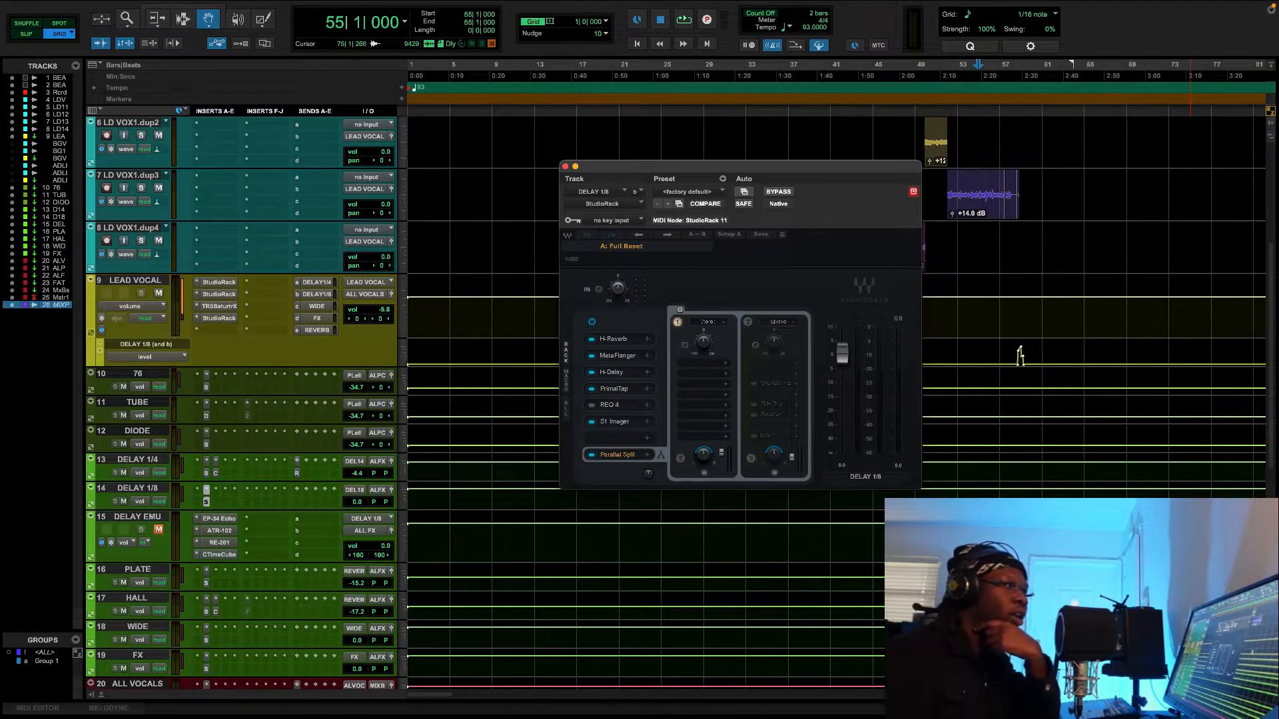
- Examine the PrimalTap delay in the DELAY 1/8 StudioRack and close it
click(613, 389)
drag(640, 401, 681, 402)
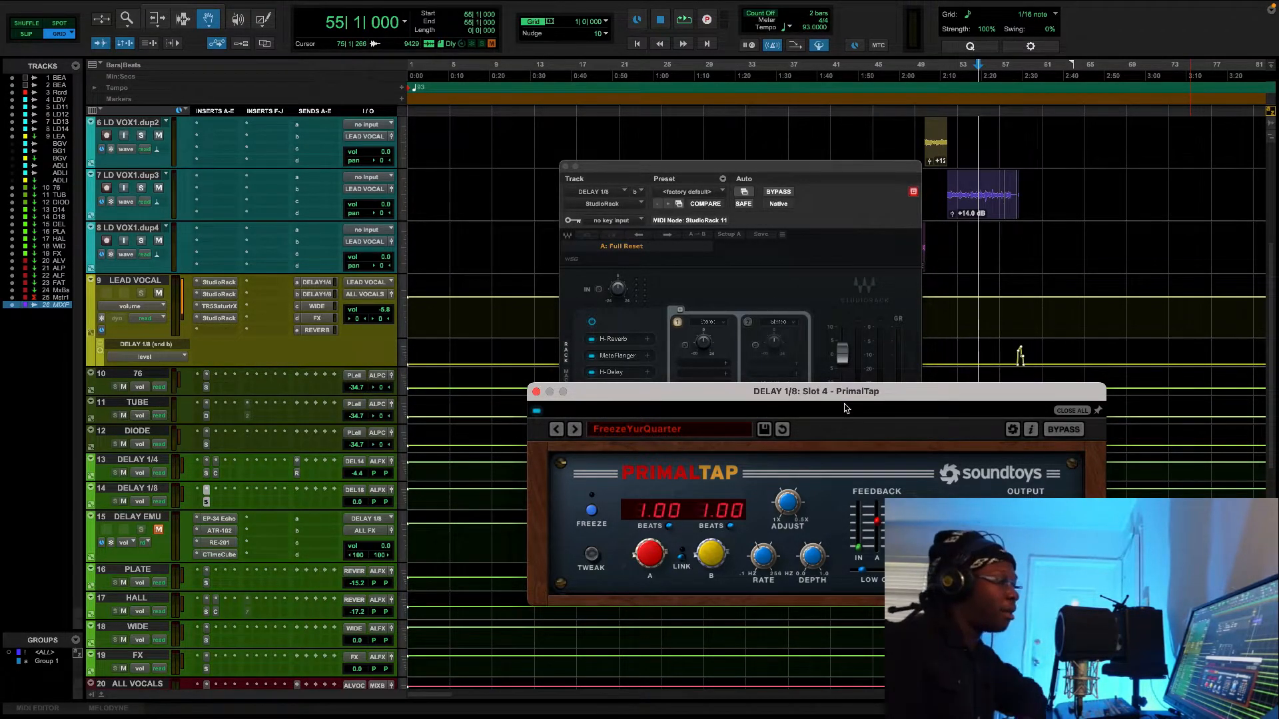
click(536, 392)
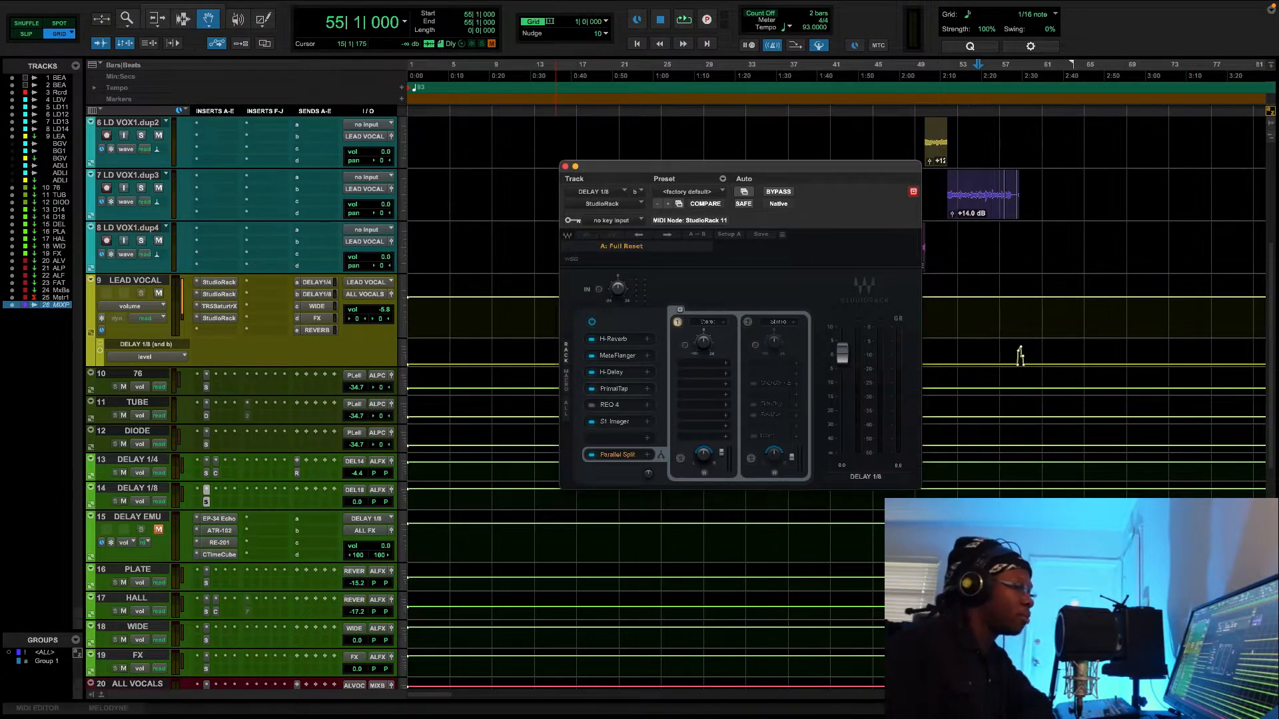
click(622, 389)
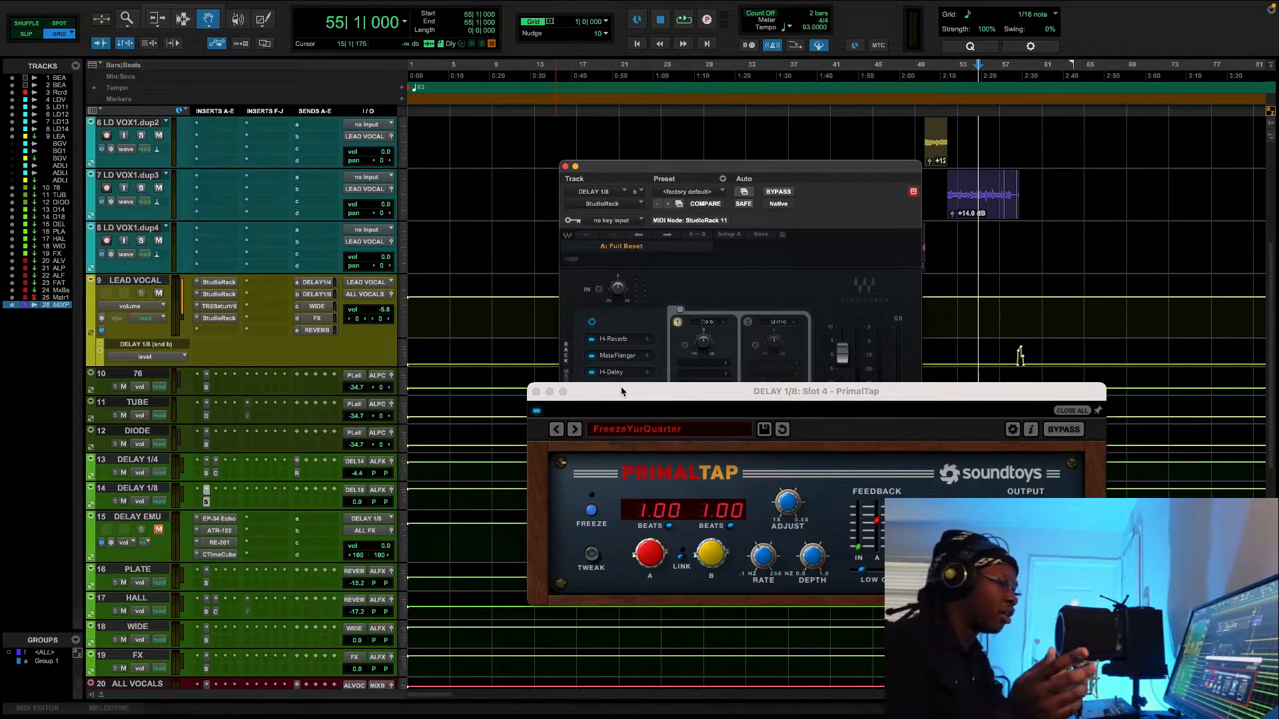
click(536, 392)
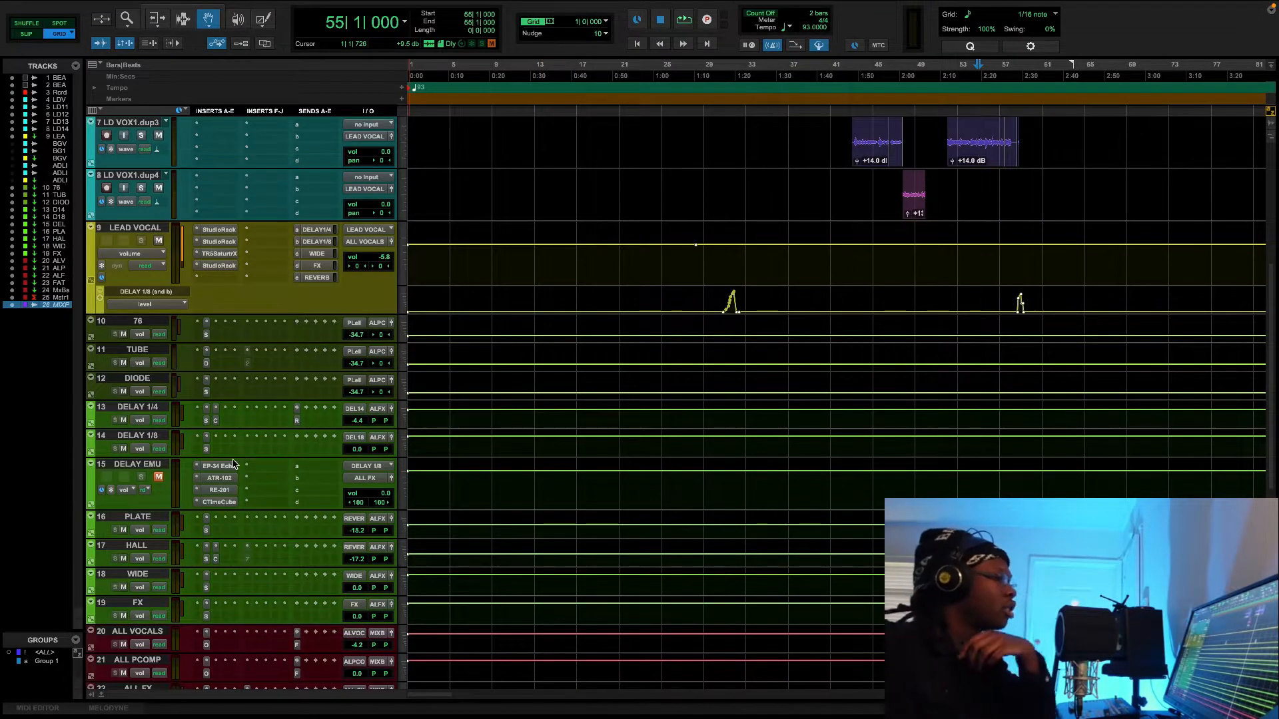
- Review the EP-34 Echo on the DELAY EMU track, and slightly adjust the repeat rate of its RE-201 Space Echo
click(230, 465)
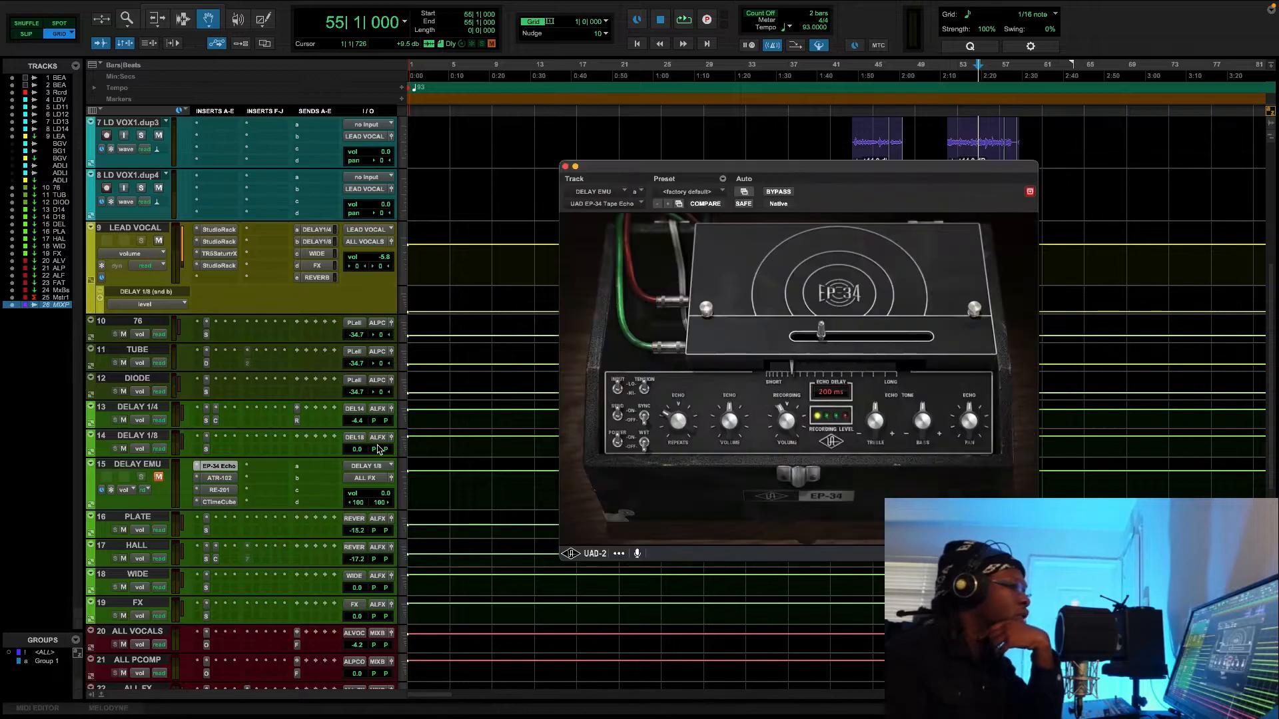
click(219, 490)
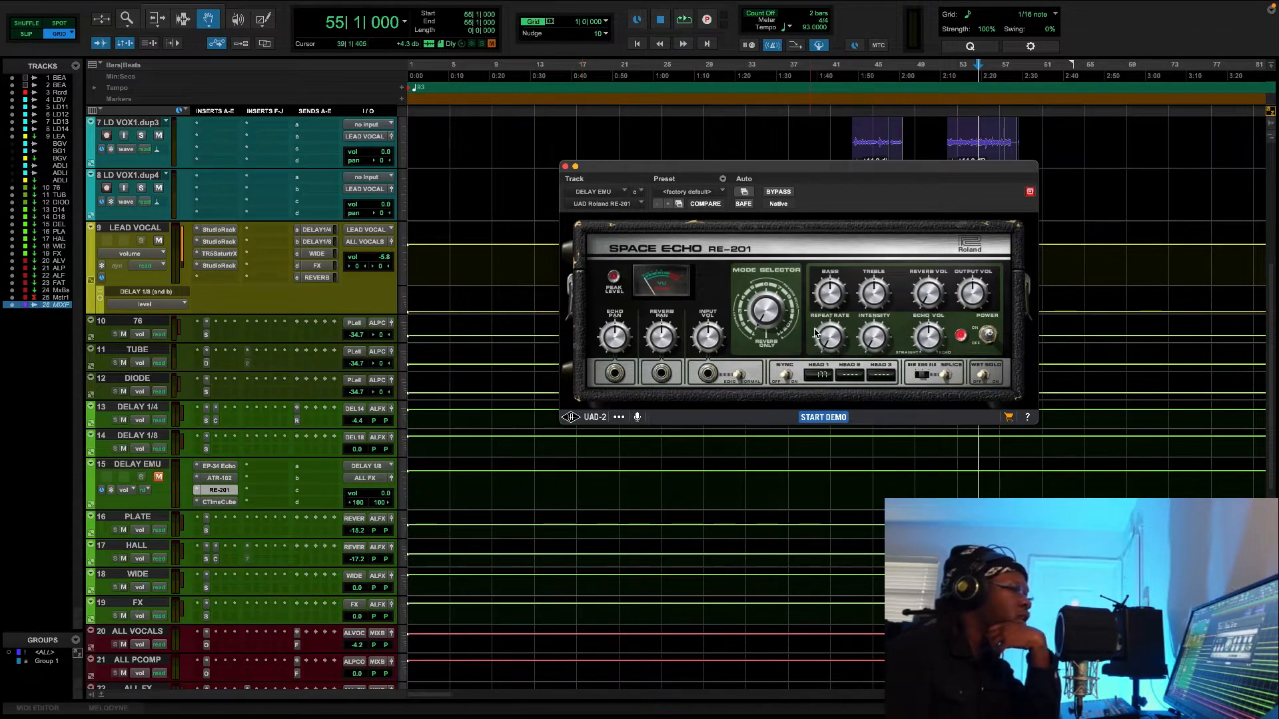
drag(815, 333, 818, 335)
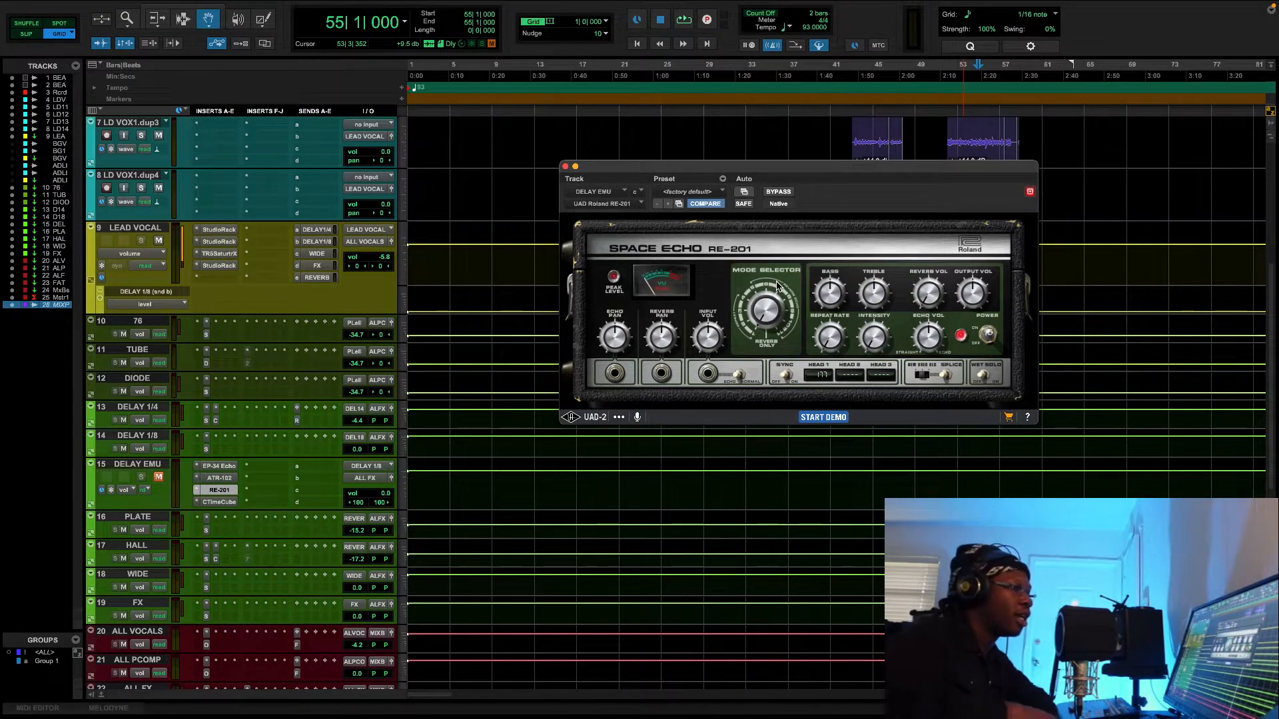
click(566, 167)
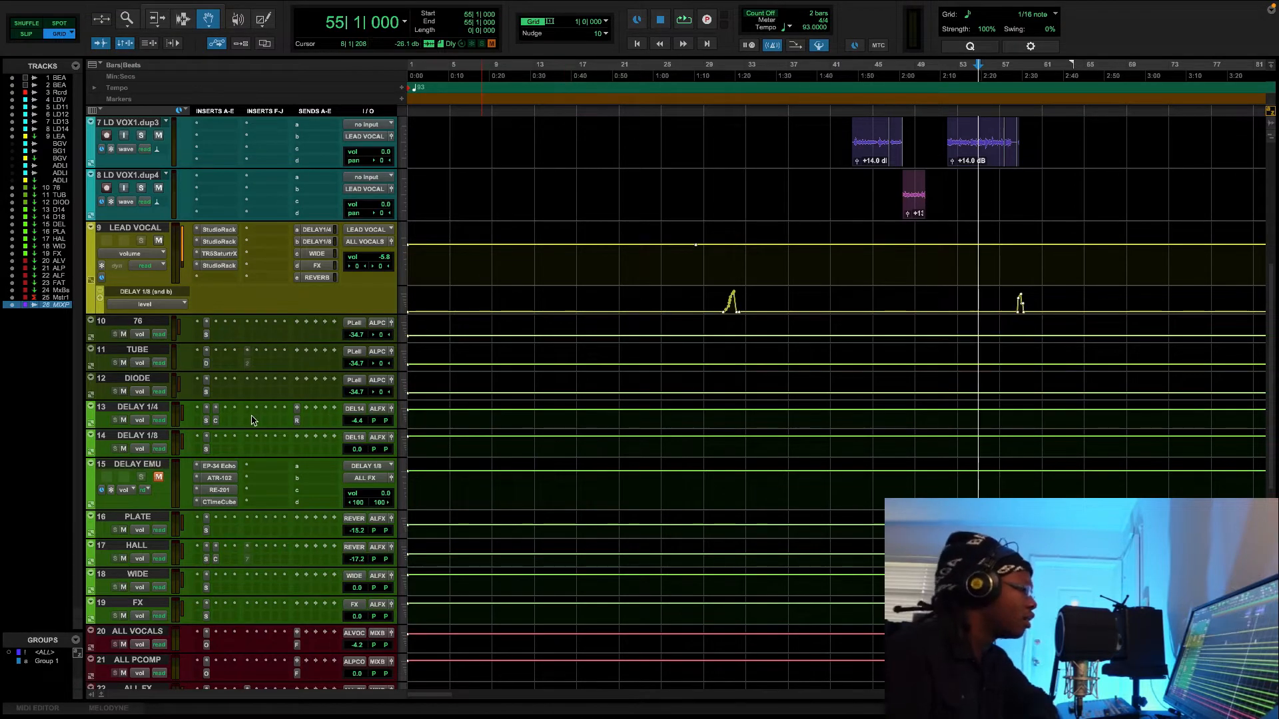
- Reopen the EchoBoy from the StudioRack on the DELAY 1/4 track
click(207, 421)
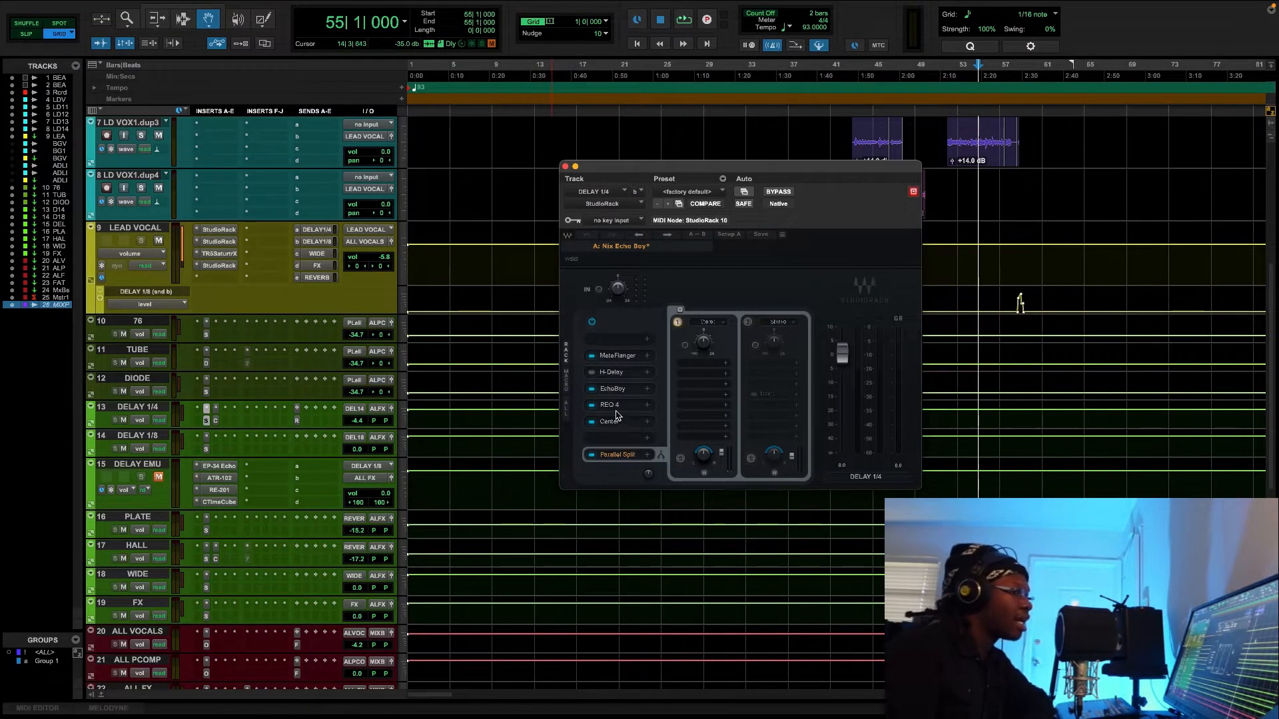
click(620, 390)
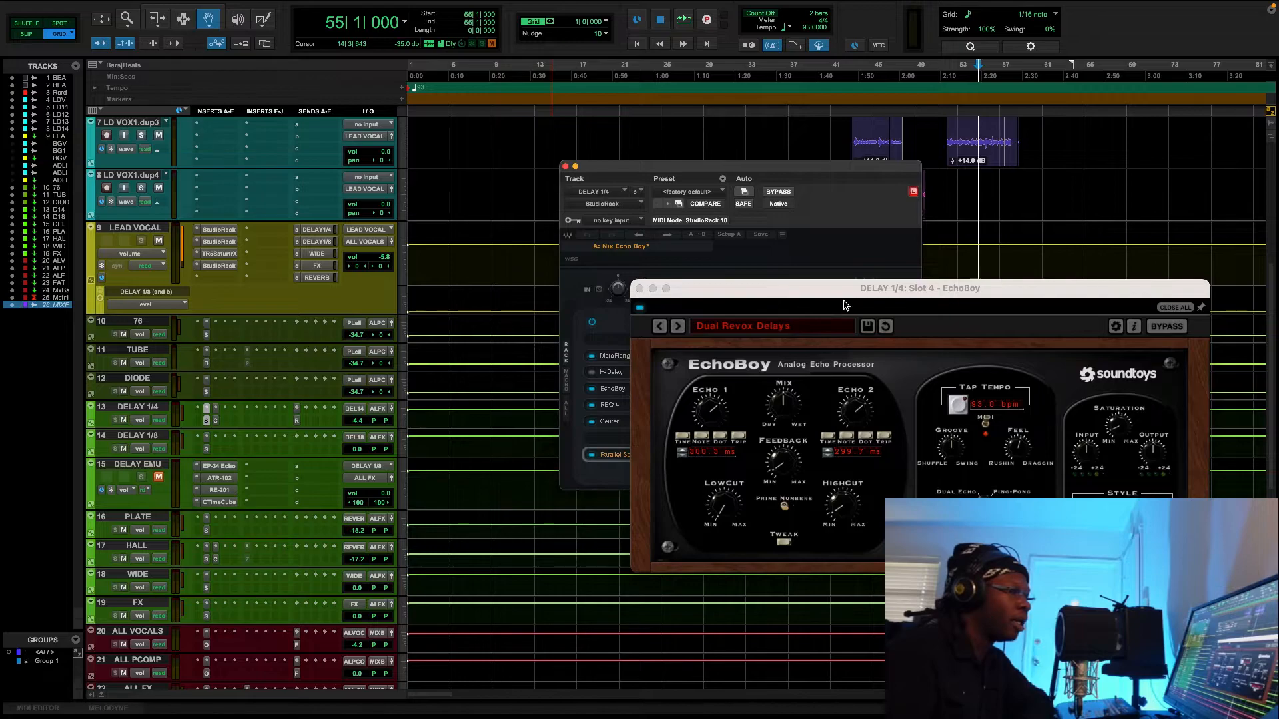
- Move the EchoBoy window clear of the StudioRack, look through its echo style list, and close the plug-in
drag(848, 290, 651, 256)
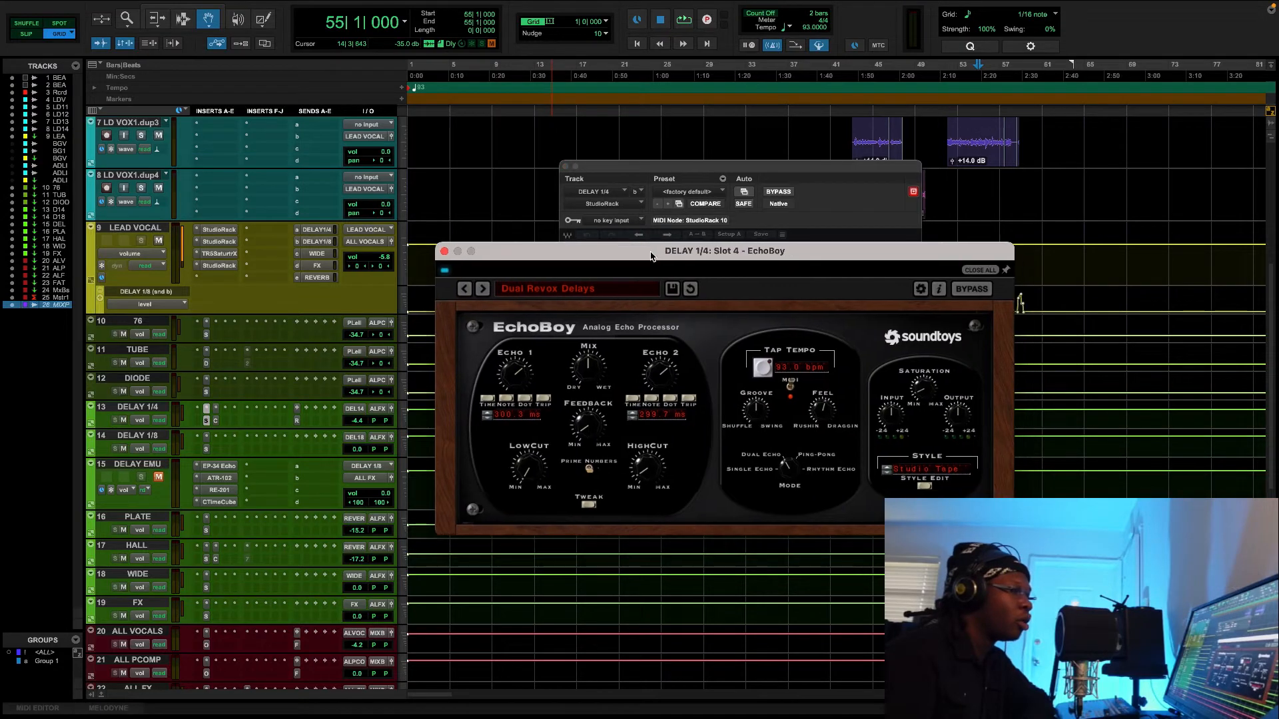
click(931, 469)
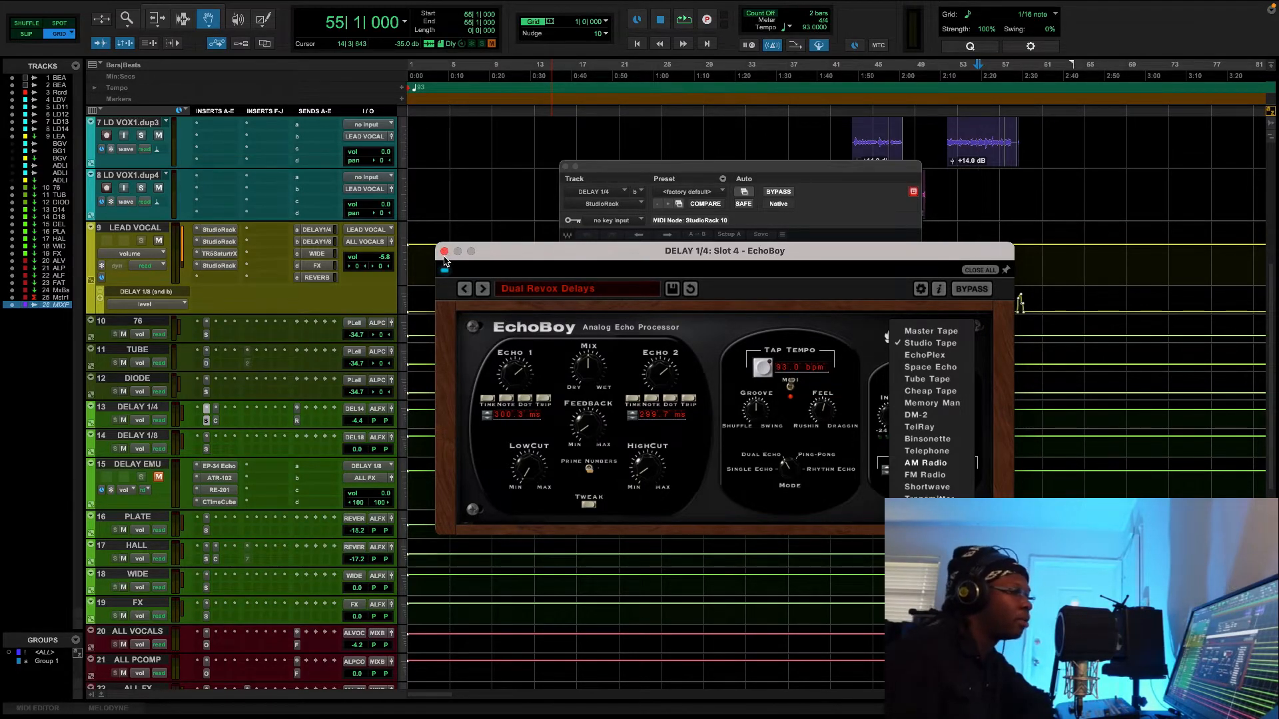
scroll(940, 481, down, 2)
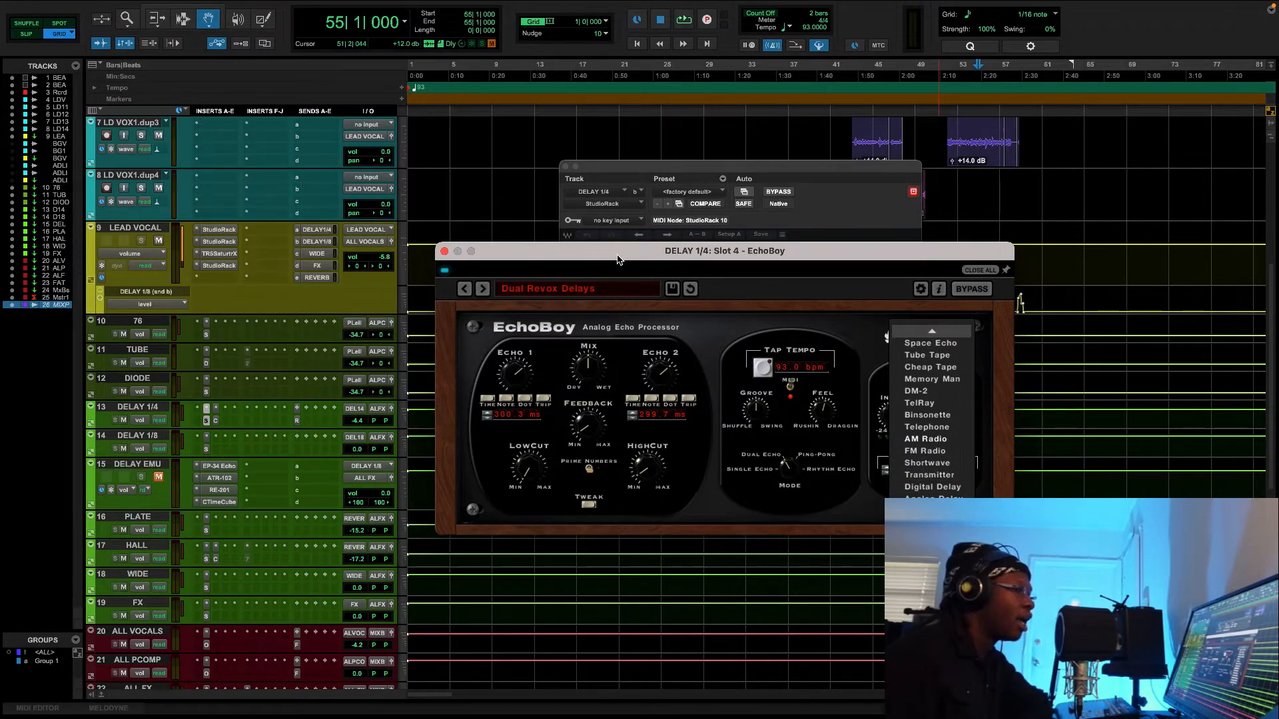
click(445, 251)
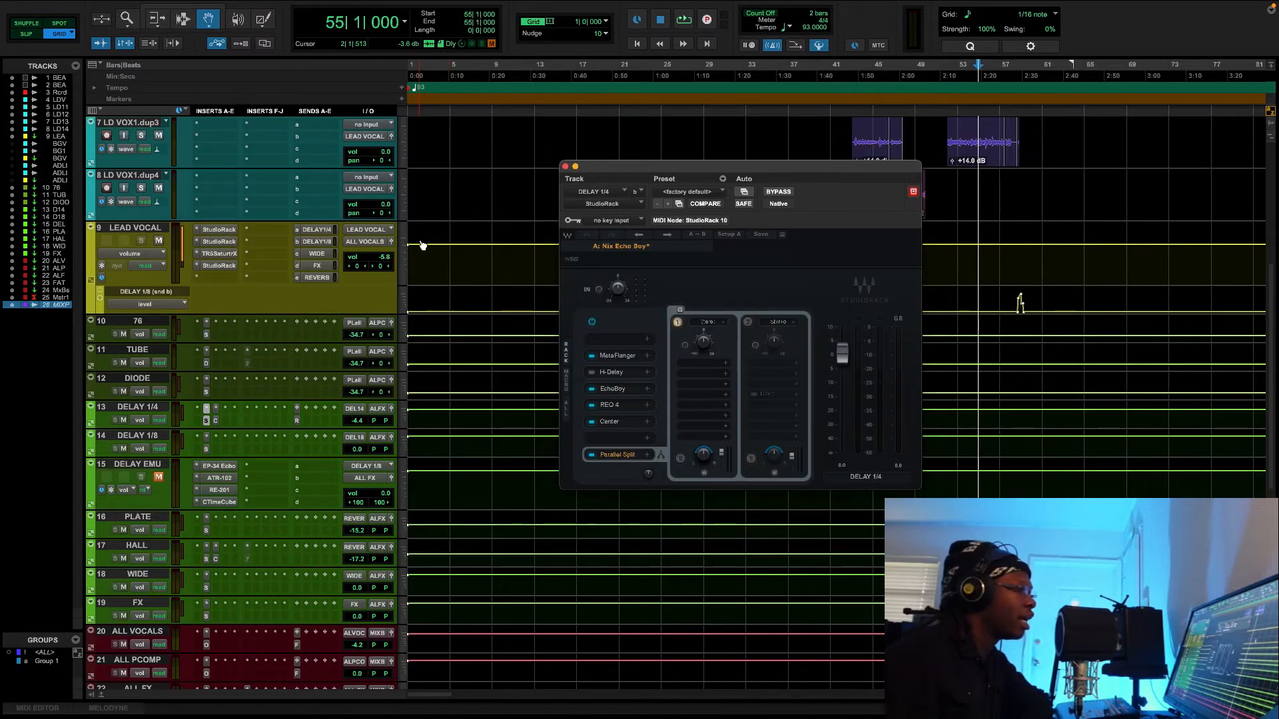
- Show the LEAD VOCAL track's DELAY 1/4 send fader, and review the Cooper Time Cube on DELAY EMU before closing it
click(317, 229)
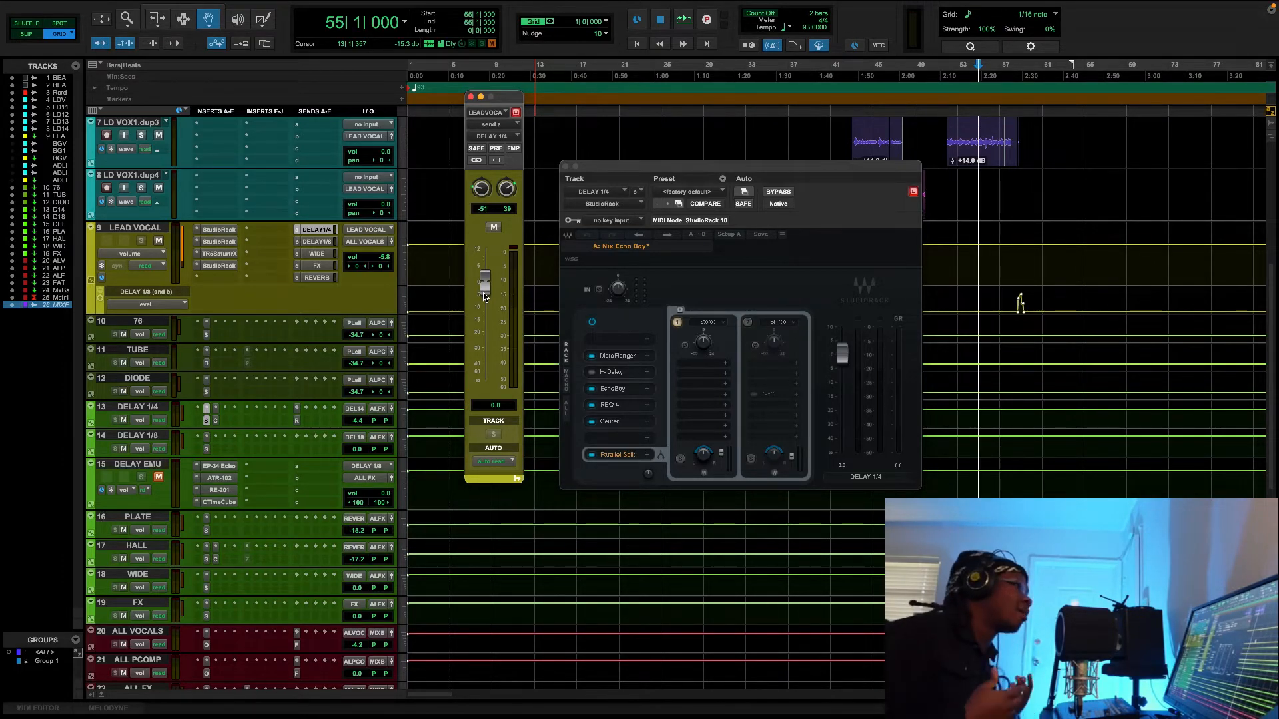
click(219, 502)
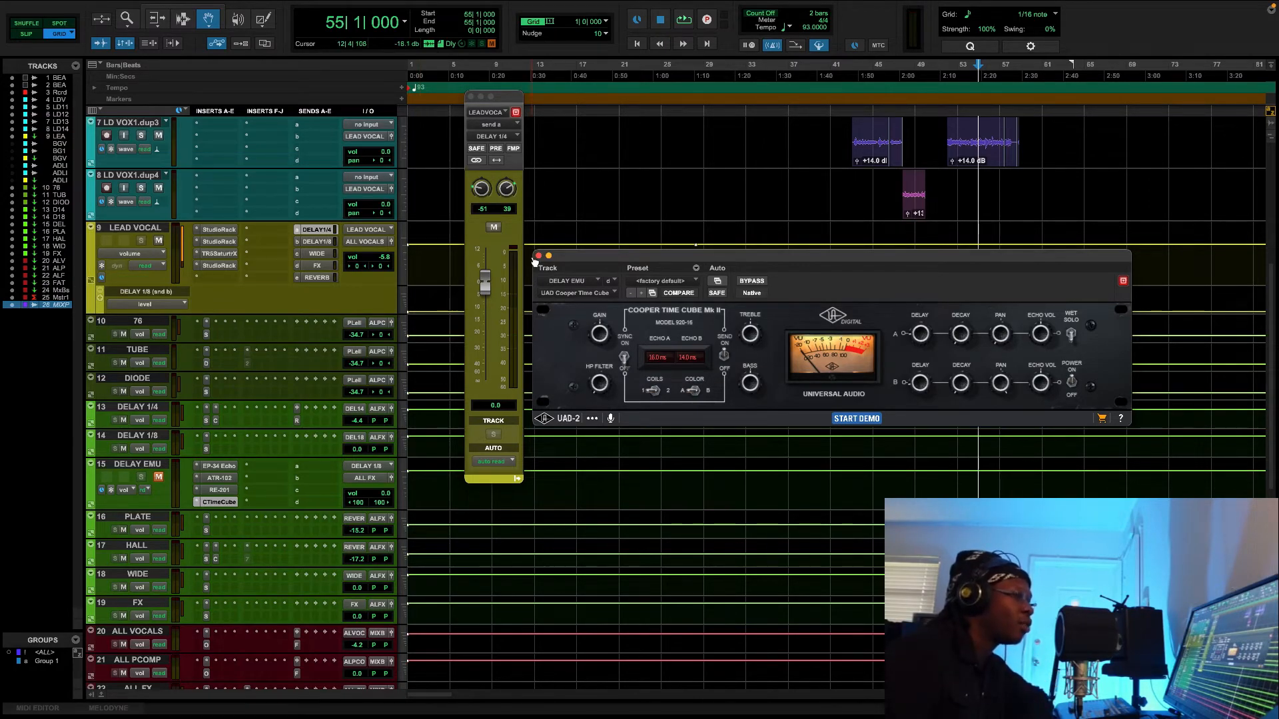
click(540, 258)
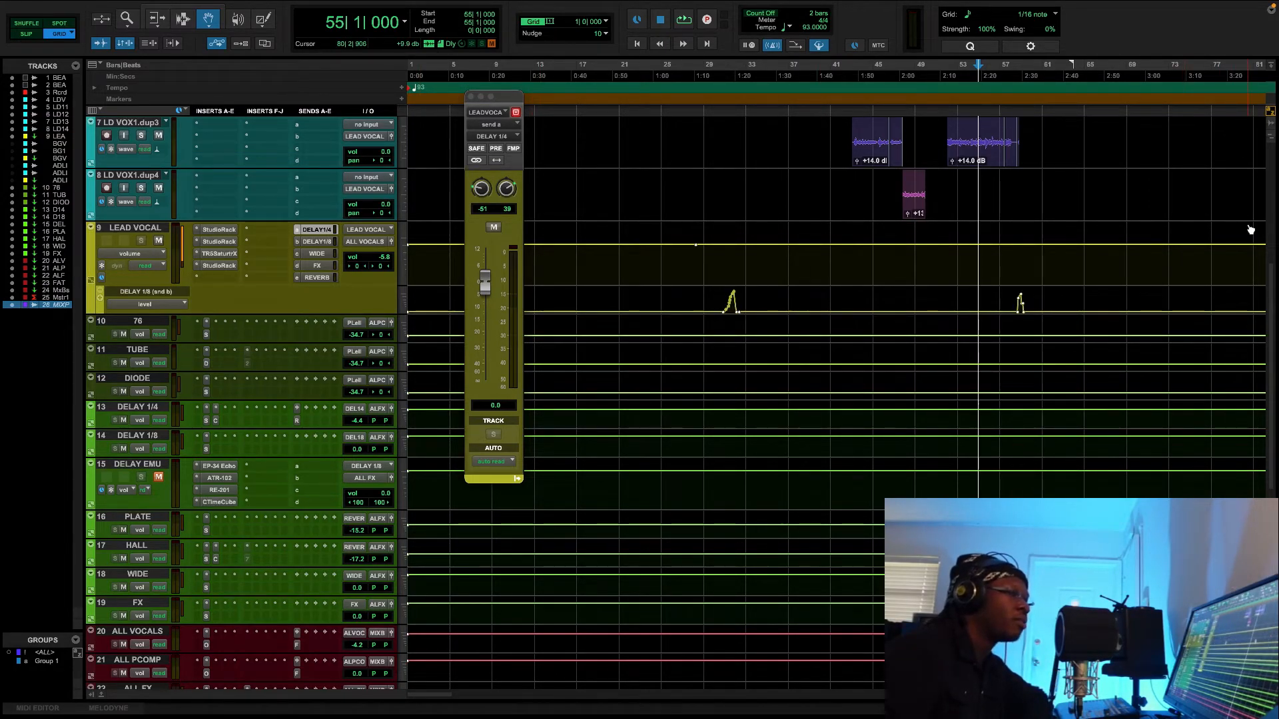
- Listen to the lead vocal from bar 27 with its DELAY 1/8 send fader in view, and stop playback
scroll(1269, 221, up, 6)
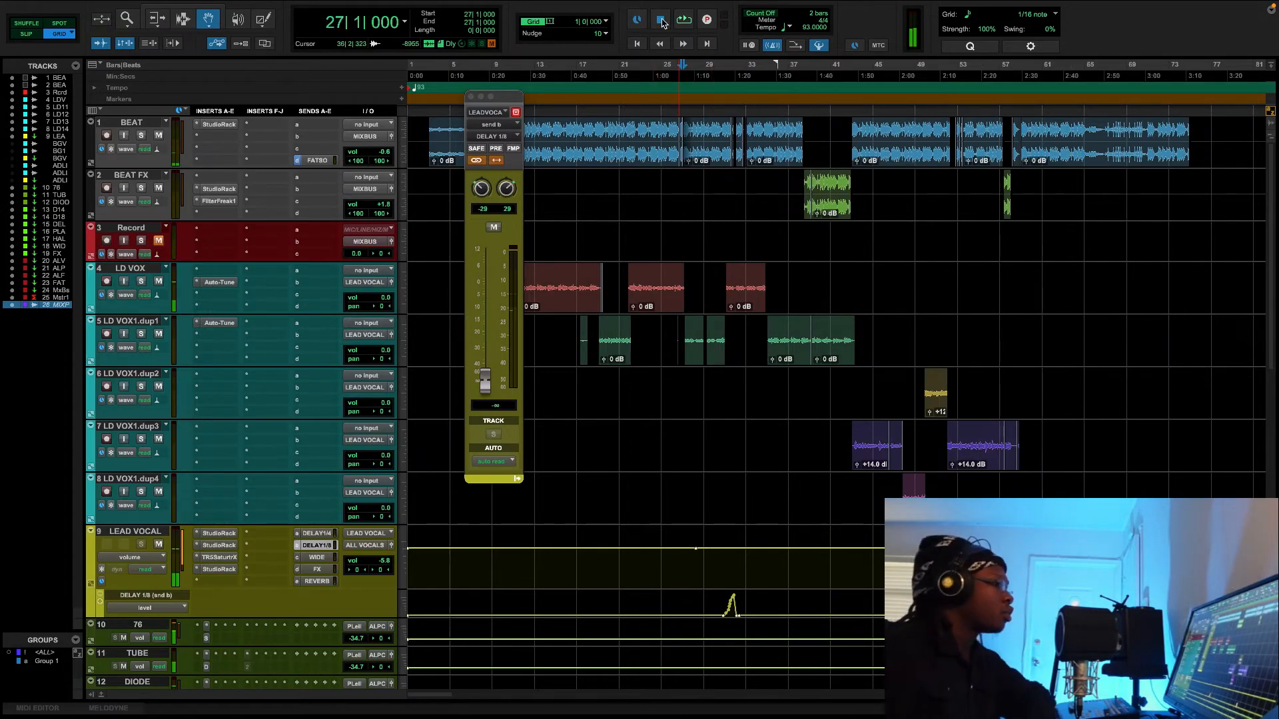
click(661, 21)
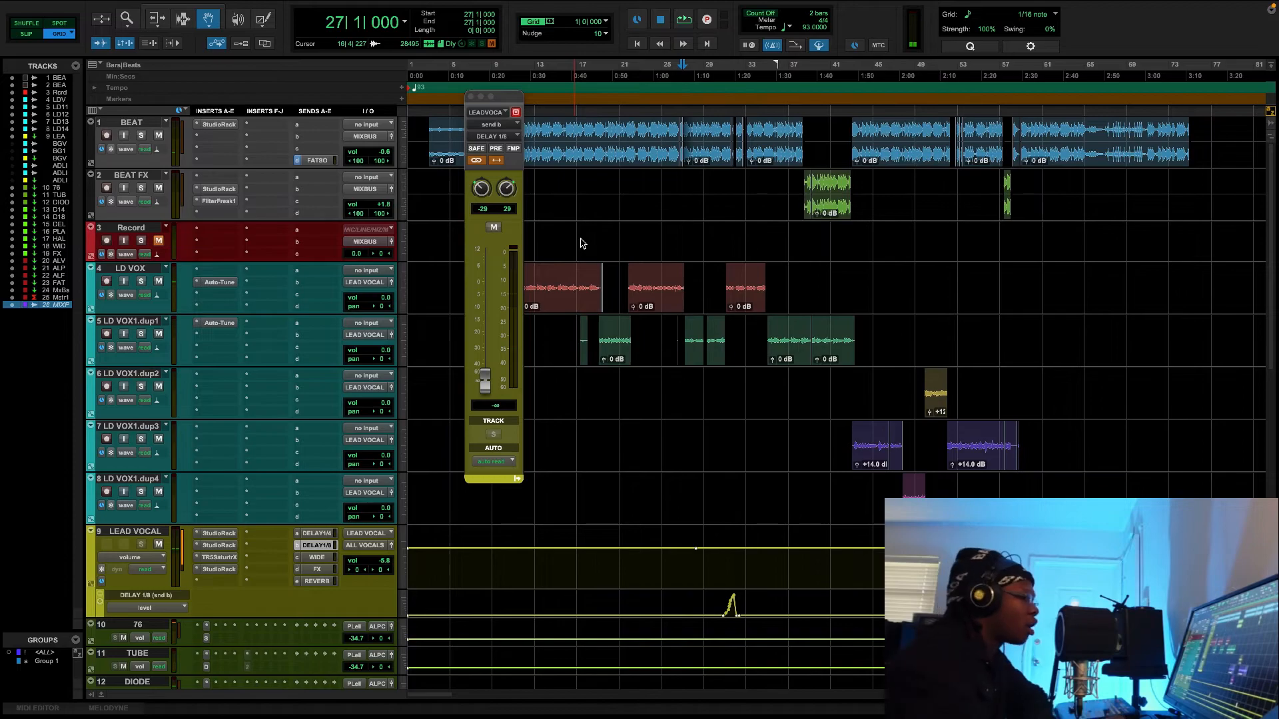